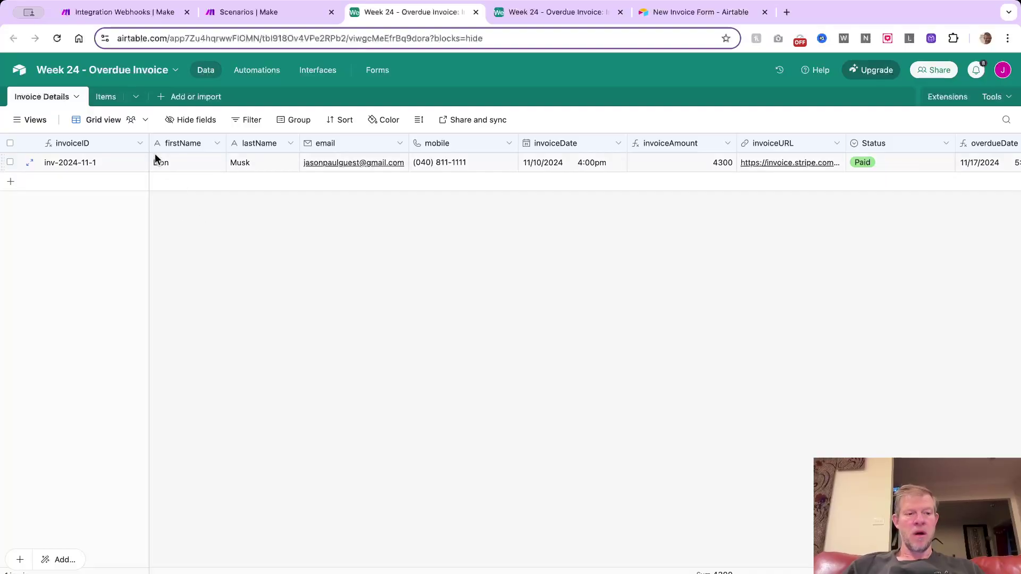
Inspect the invoiceID field's formula without changing it
left_click(140, 144)
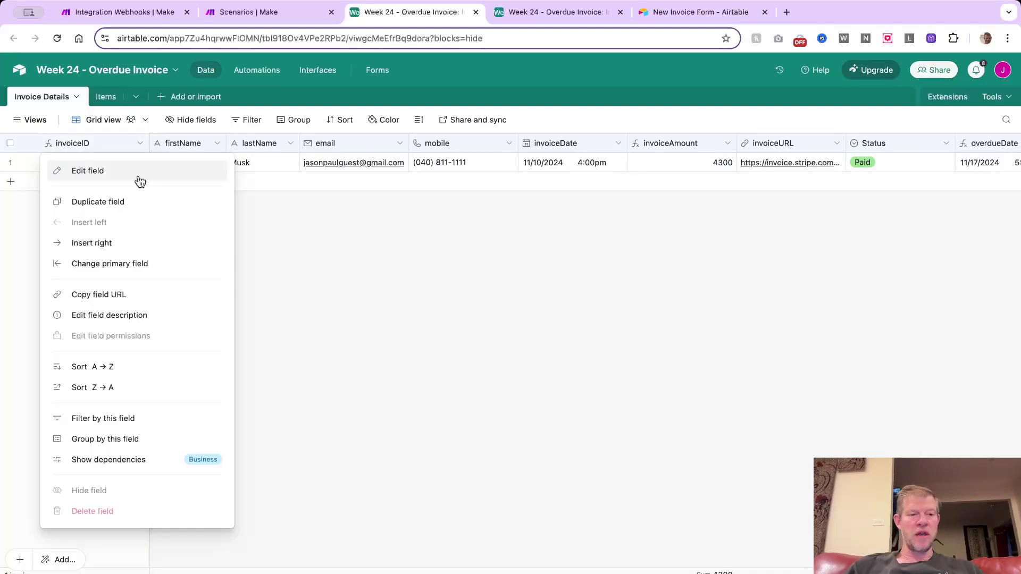
left_click(139, 169)
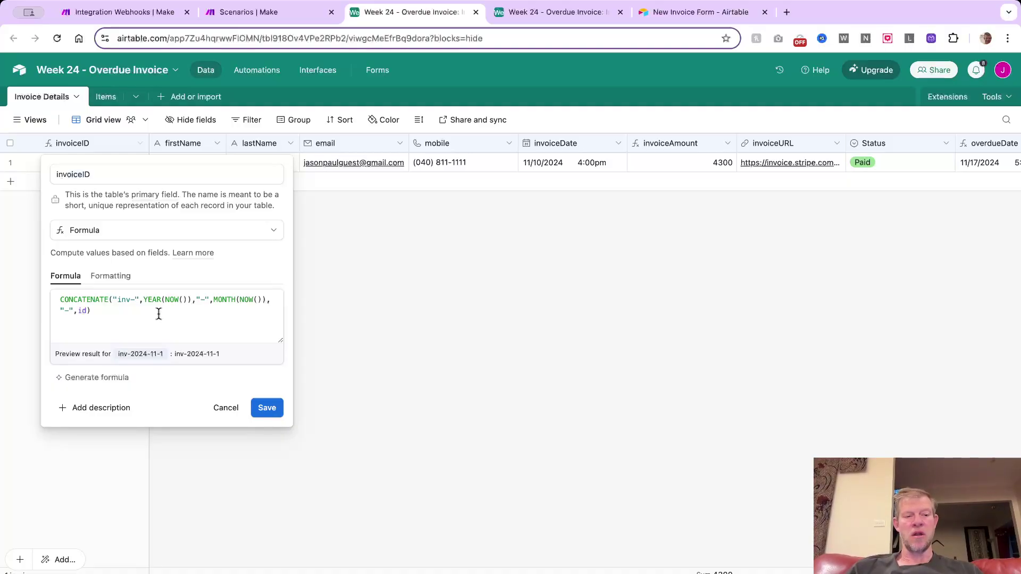
left_click(226, 409)
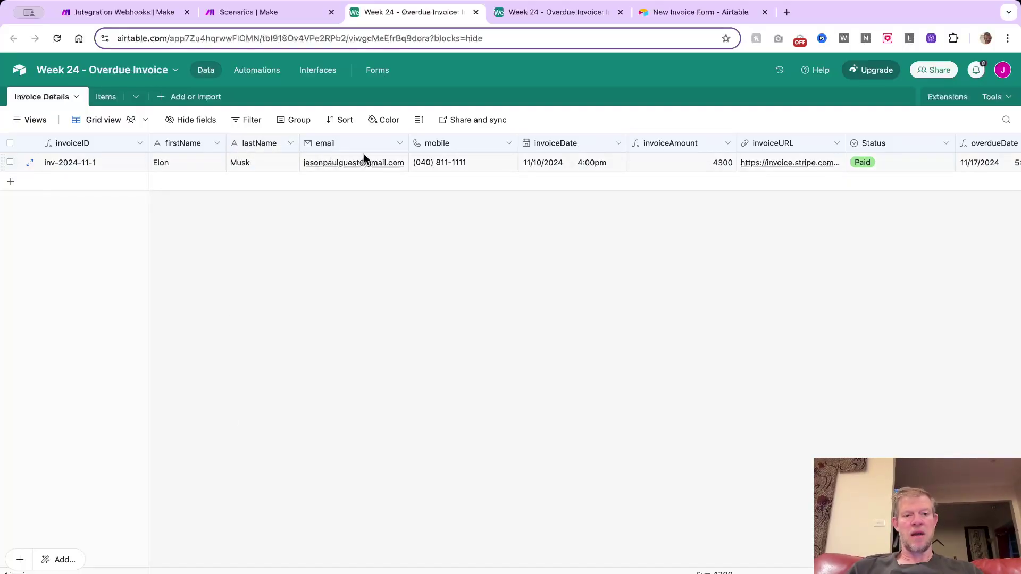
scroll(364, 159, "right", 3)
scroll(447, 176, "right", 3)
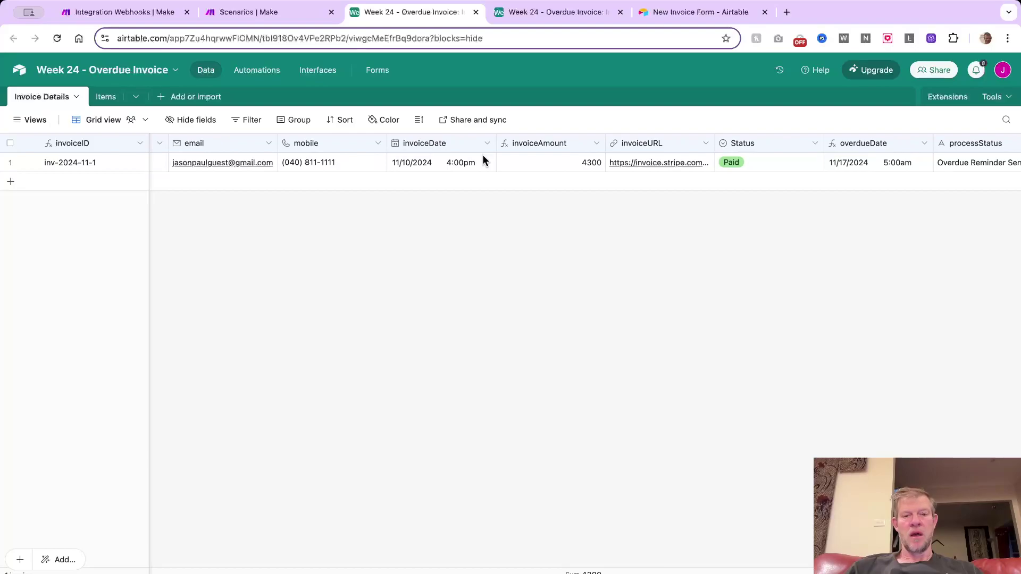
scroll(515, 160, "right", 8)
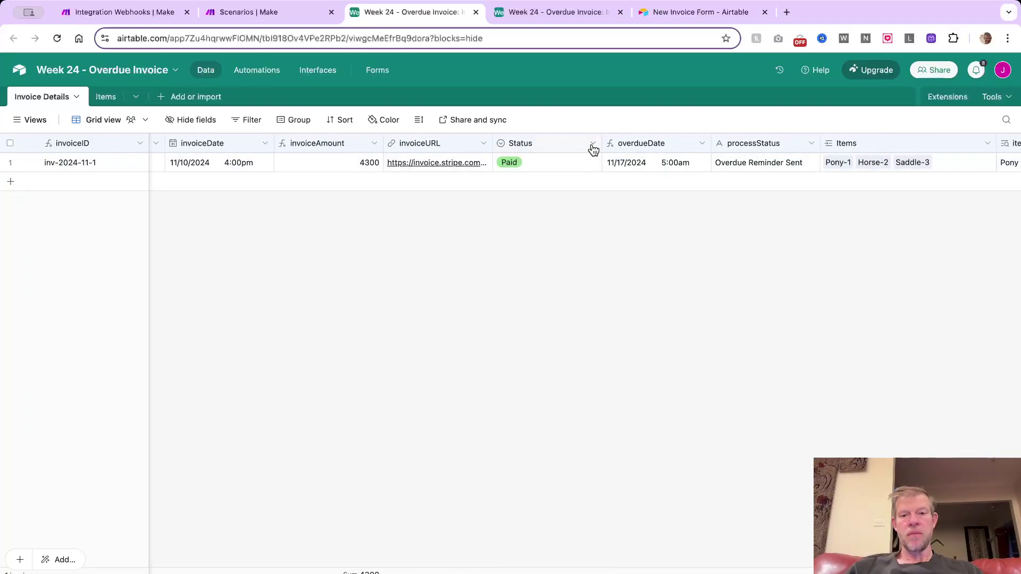
Review the Status field's choices and the overdueDate formula, leaving both unchanged
left_click(592, 143)
left_click(563, 180)
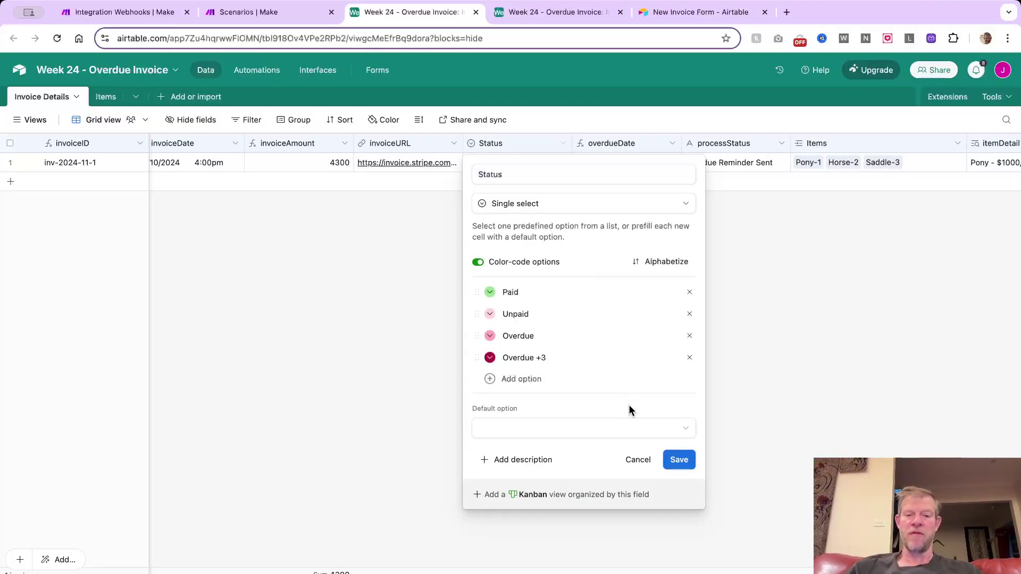
left_click(638, 459)
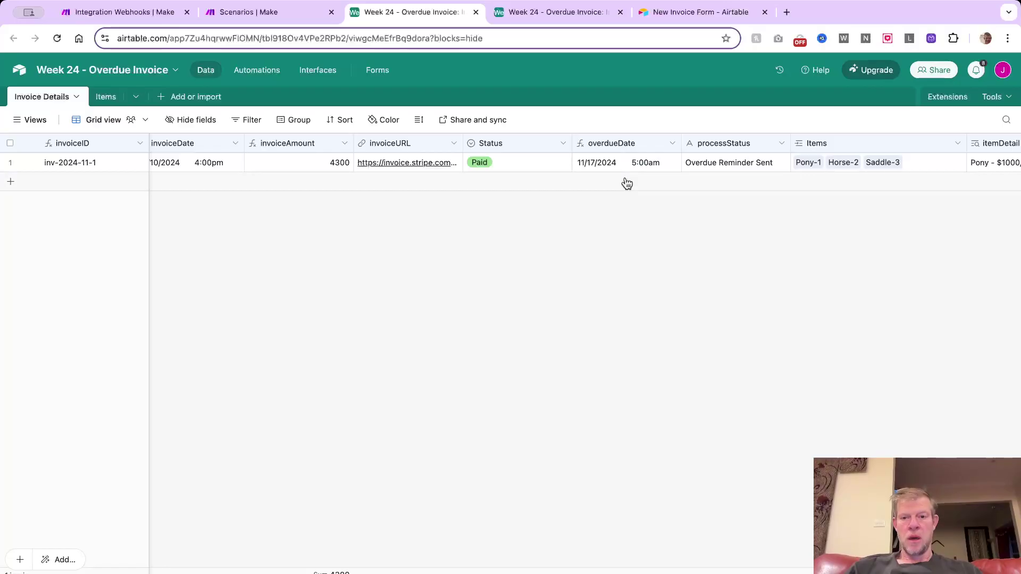
scroll(660, 171, "right", 3)
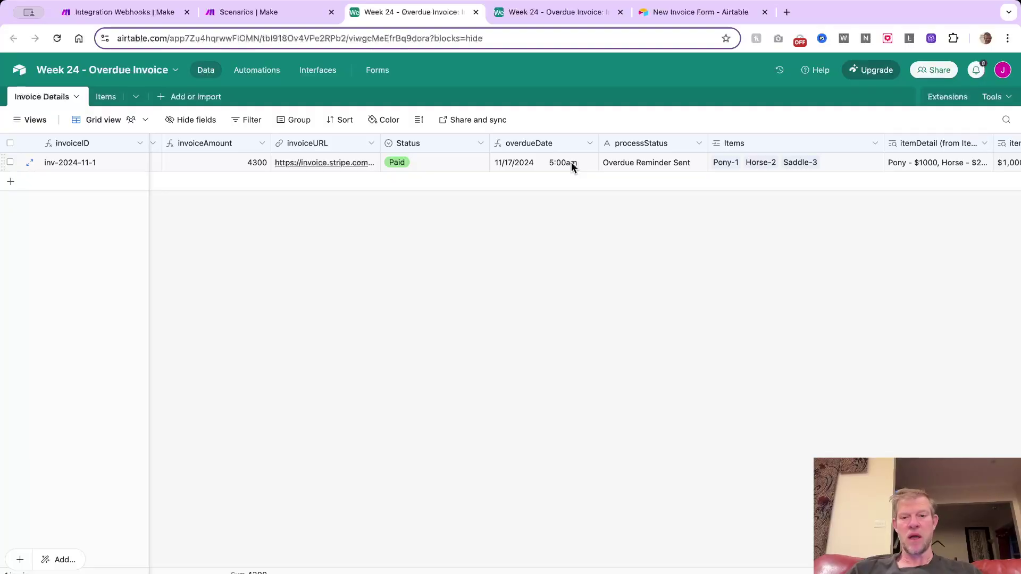
left_click(588, 144)
left_click(546, 171)
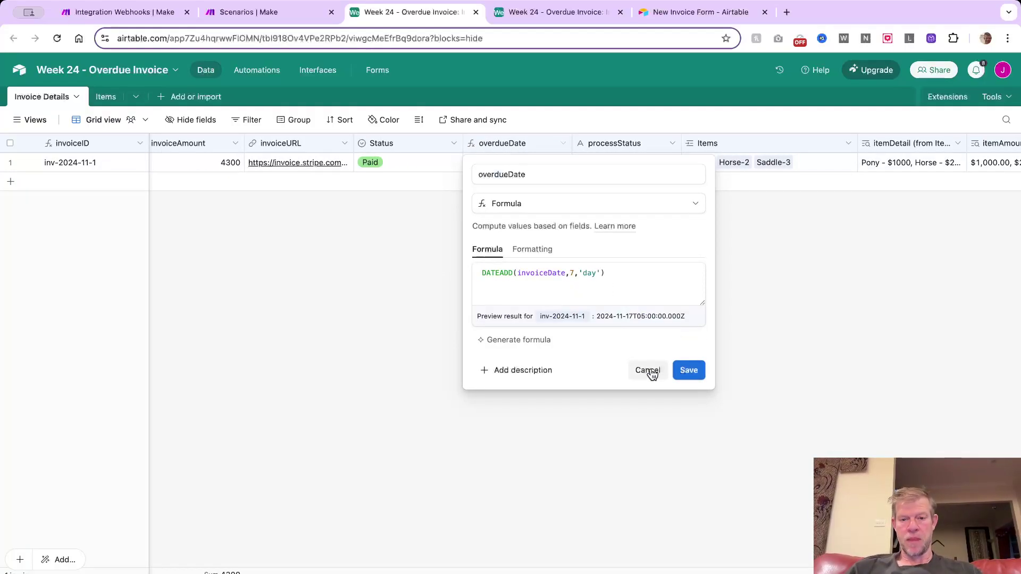
left_click(647, 370)
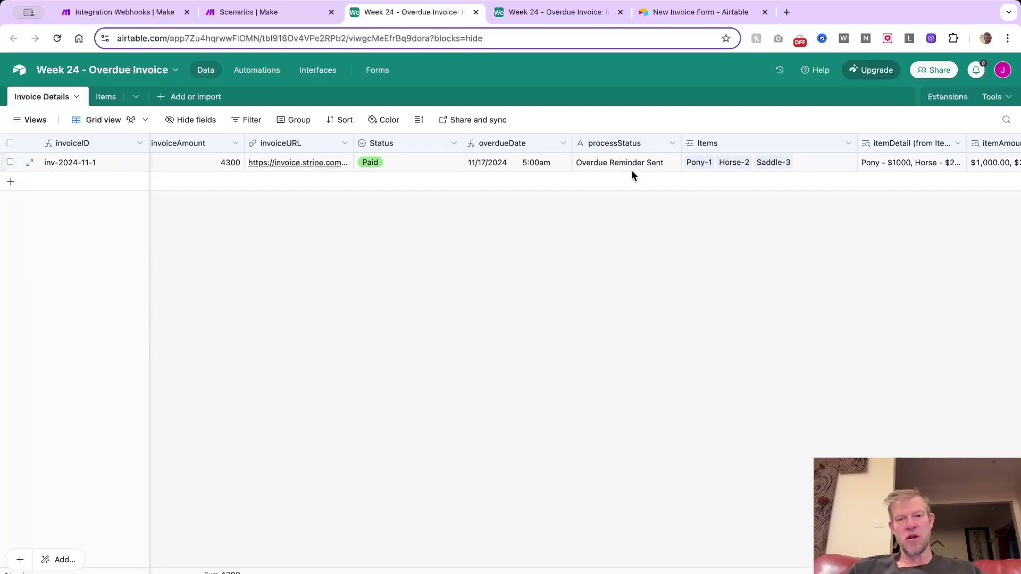
scroll(640, 169, "right", 5)
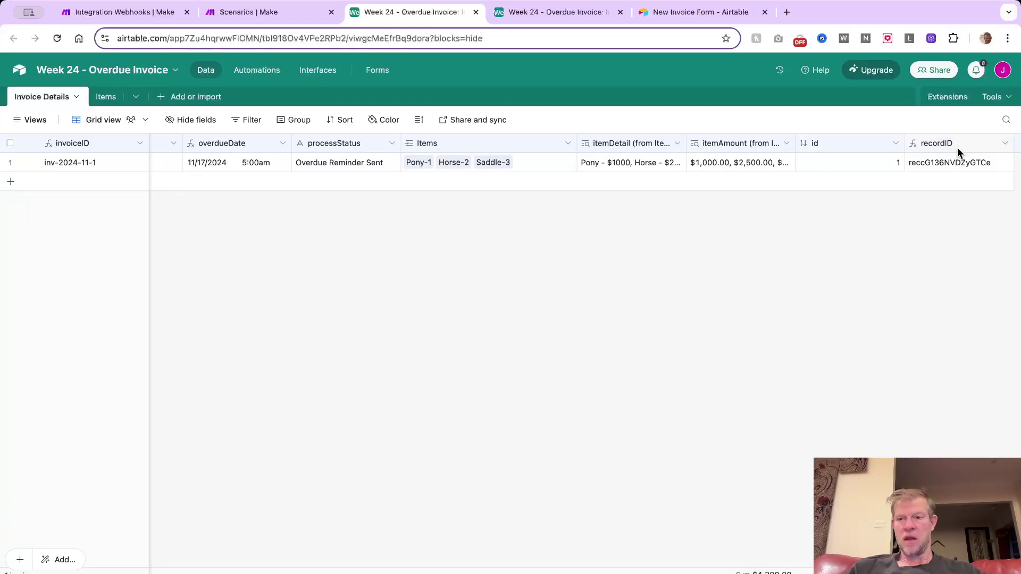
In the Items table, view the items field formula, then bring up the base's automations
left_click(106, 96)
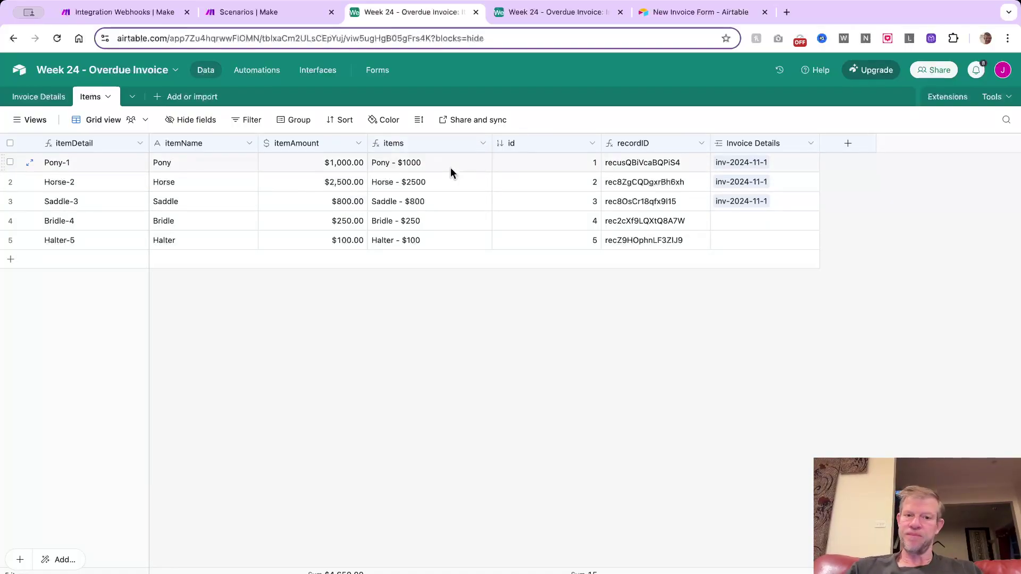
left_click(481, 143)
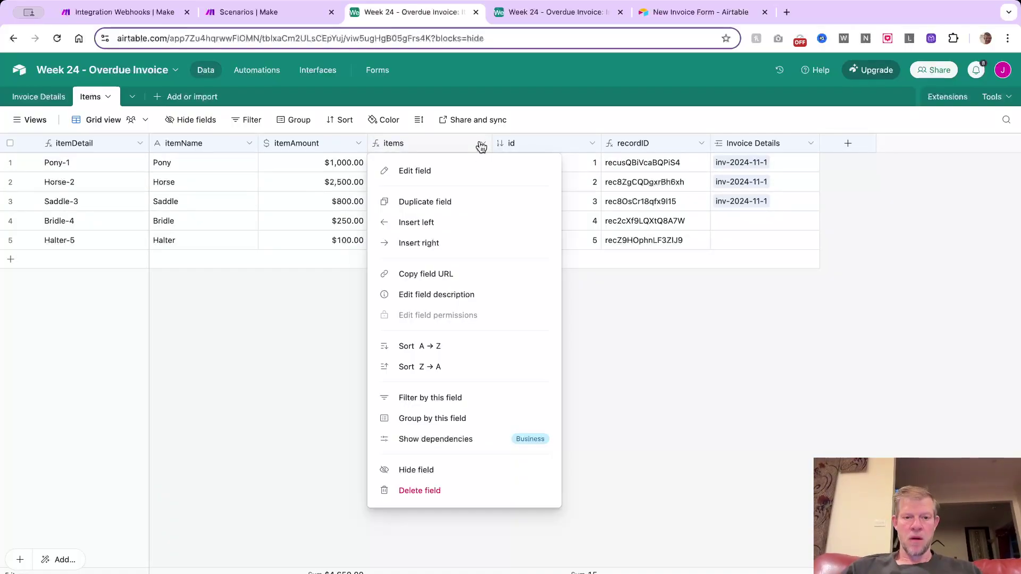
left_click(442, 164)
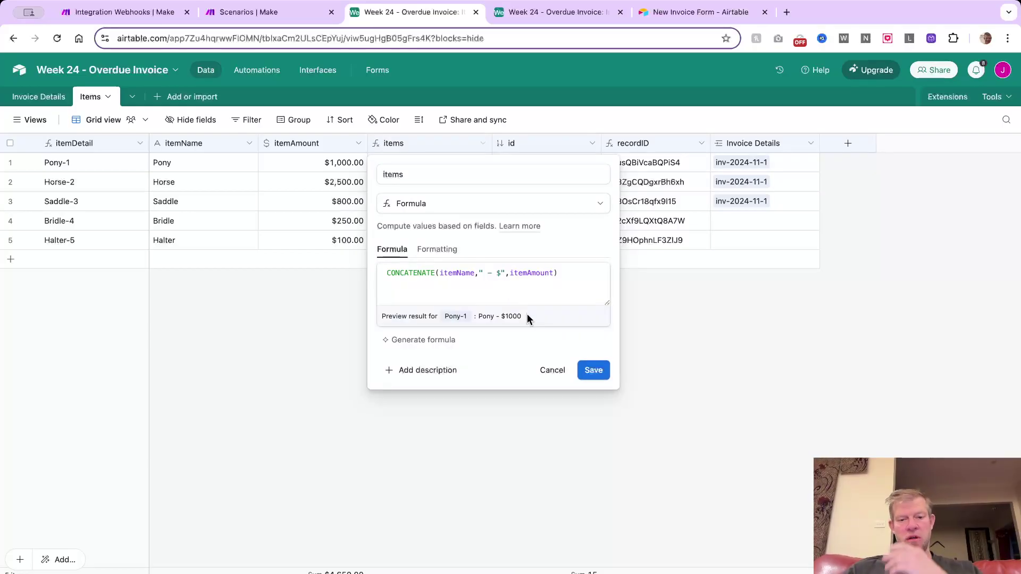
left_click(551, 371)
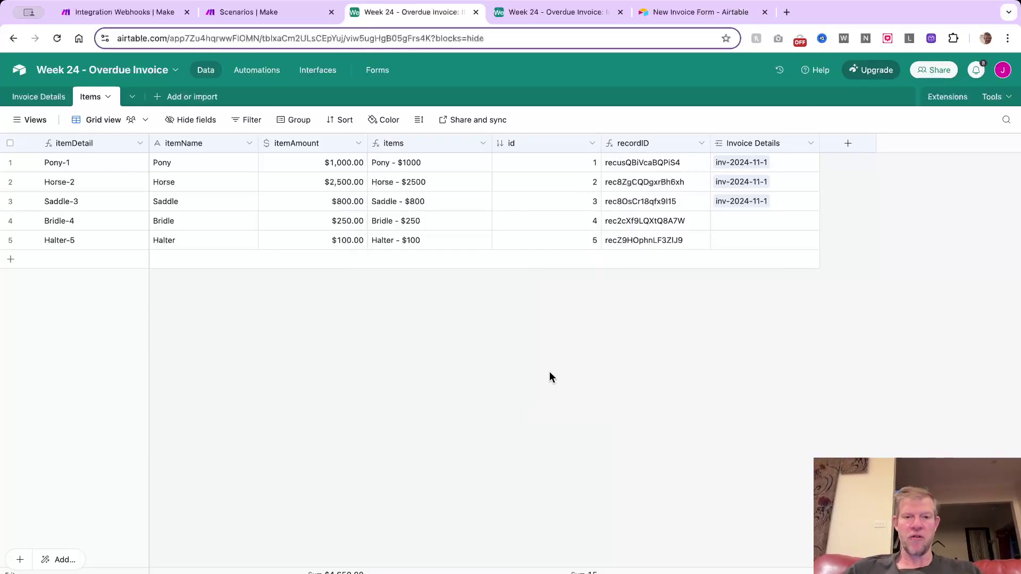
left_click(575, 13)
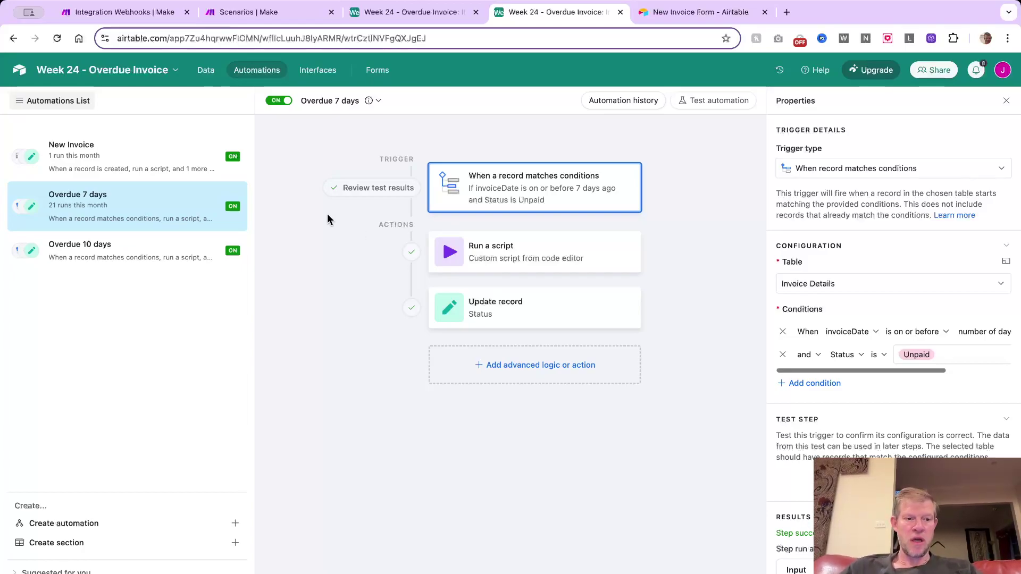
Look over the New Invoice and Overdue 7 days automation workflows
left_click(154, 166)
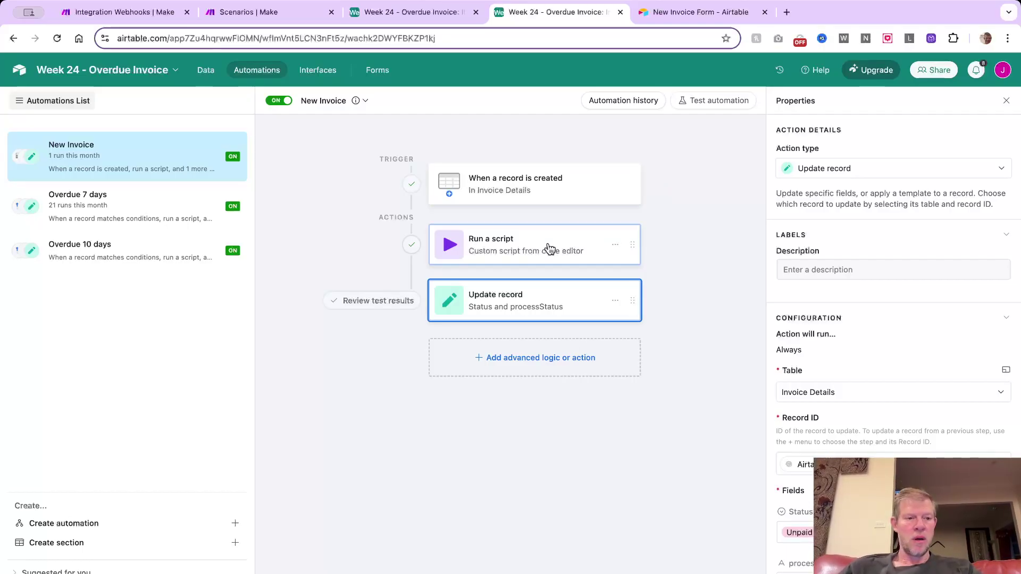
left_click(139, 206)
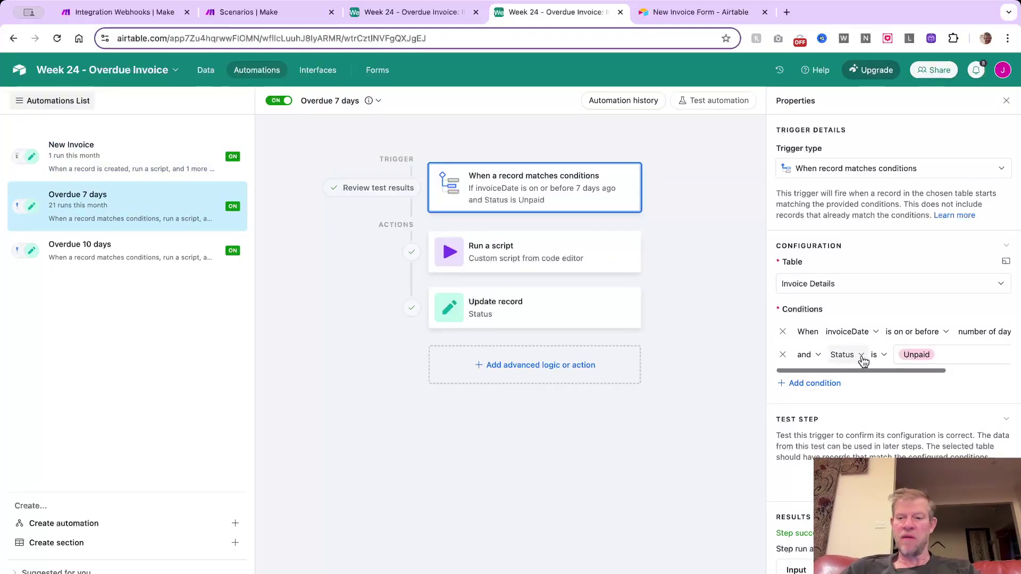
scroll(945, 337, "right", 2)
scroll(946, 337, "right", 4)
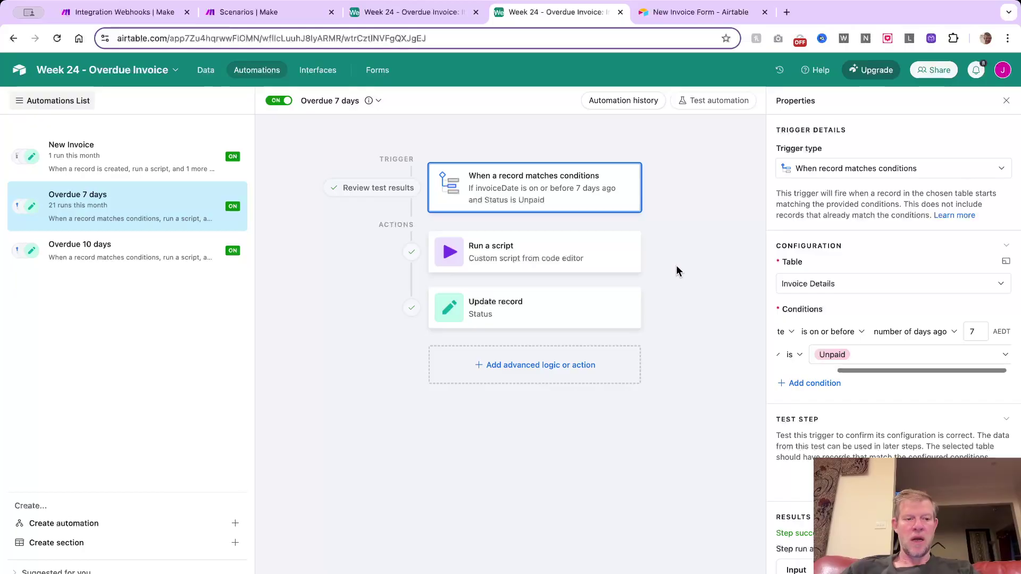
Show the Overdue 10 days trigger: invoiceDate at least 10 days ago and Status Overdue
left_click(142, 255)
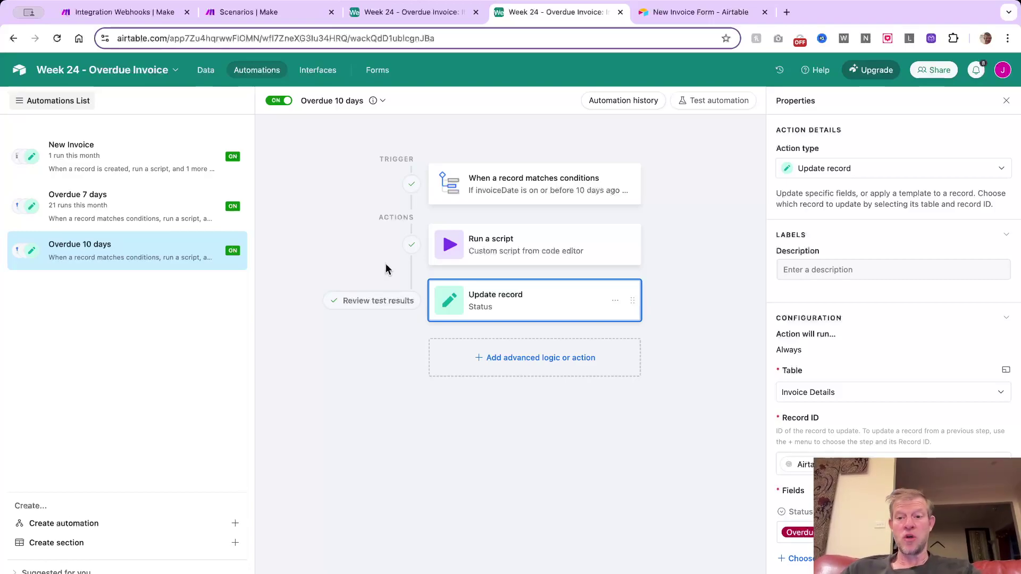
mouse_move(593, 215)
left_click(591, 196)
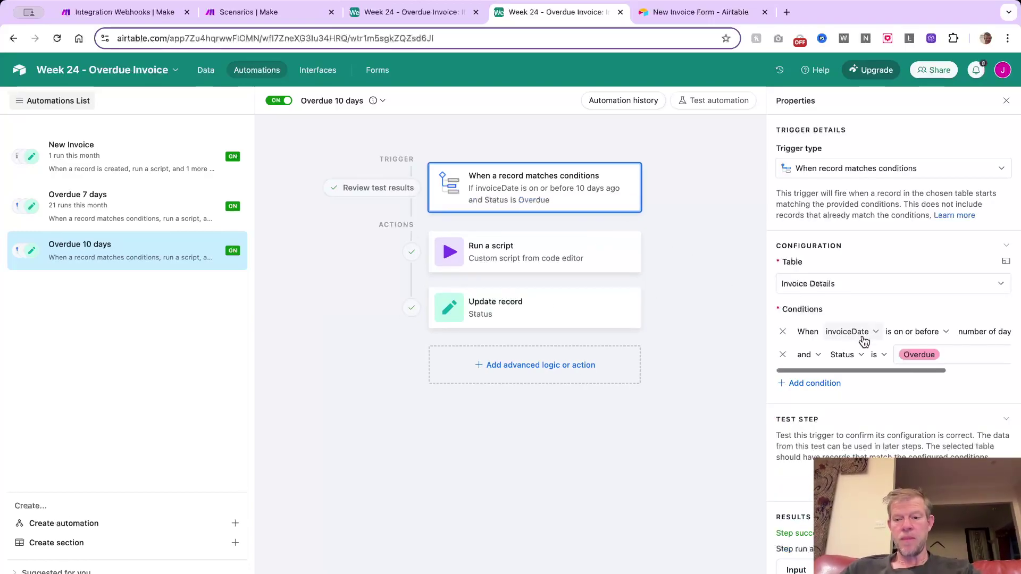
scroll(986, 353, "right", 4)
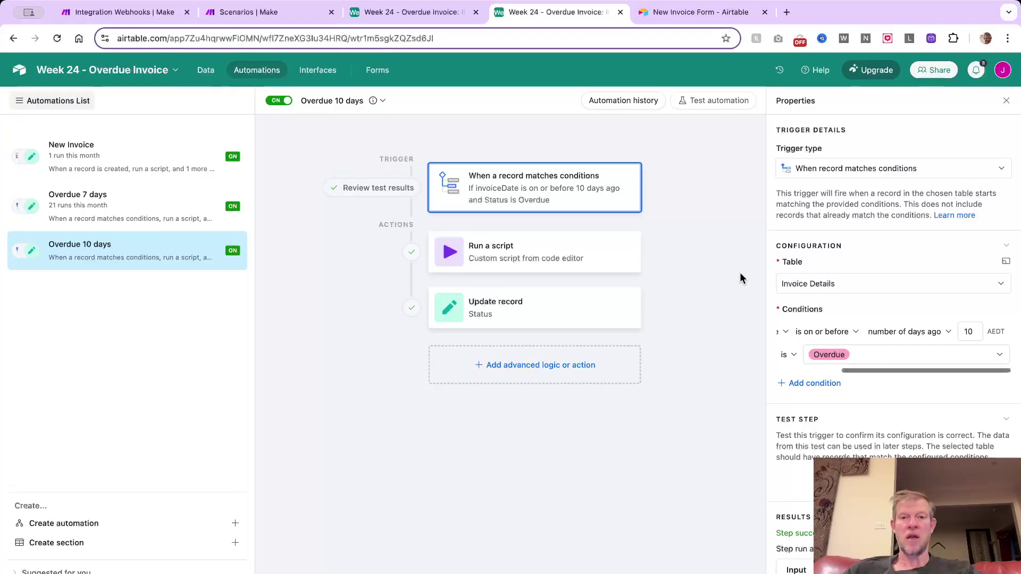
left_click(702, 12)
Fill in the customer's first name, email address and mobile number on the New Invoice Form
left_click(392, 224)
type("Jason")
key("Tab")
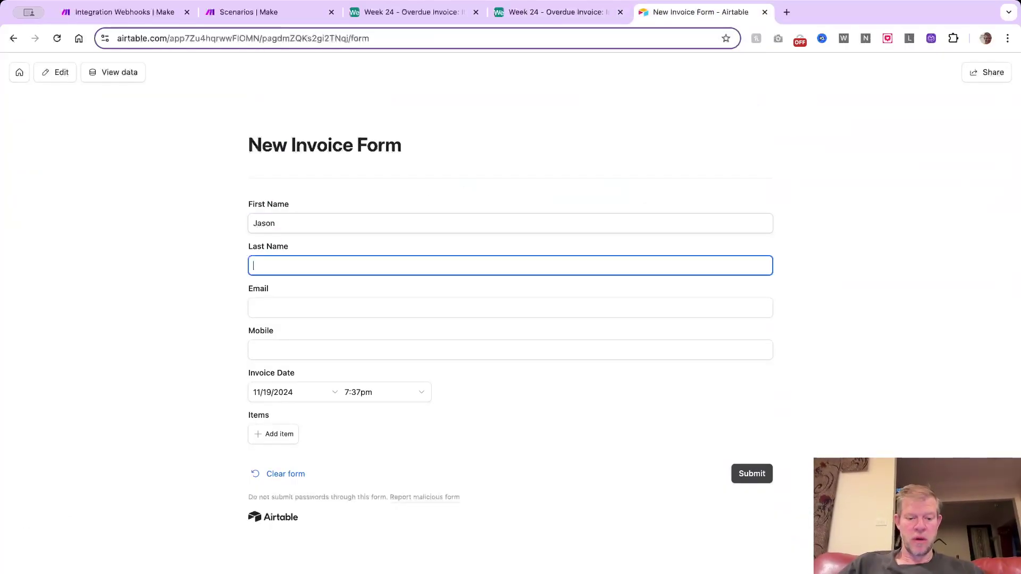
key("Tab")
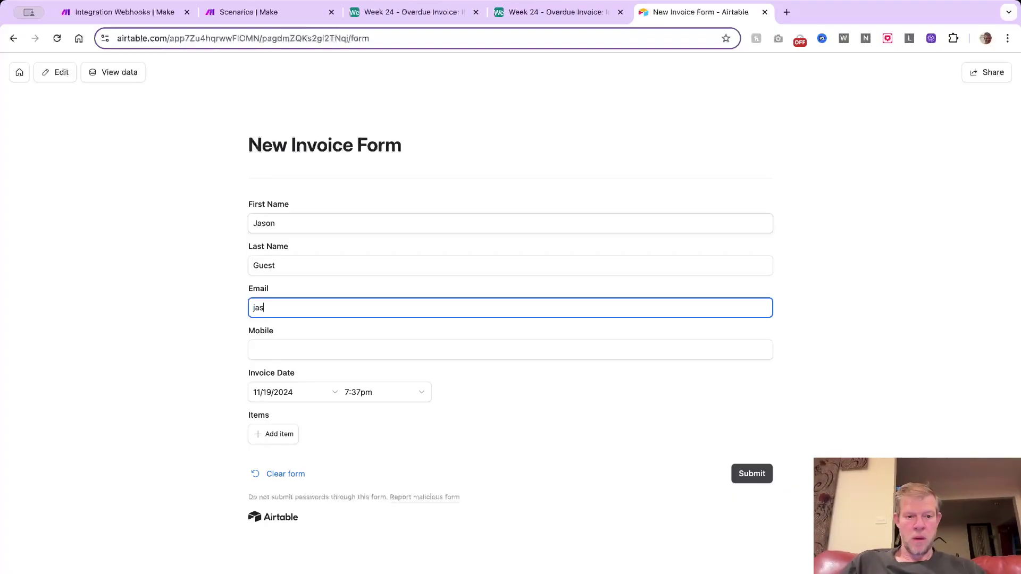
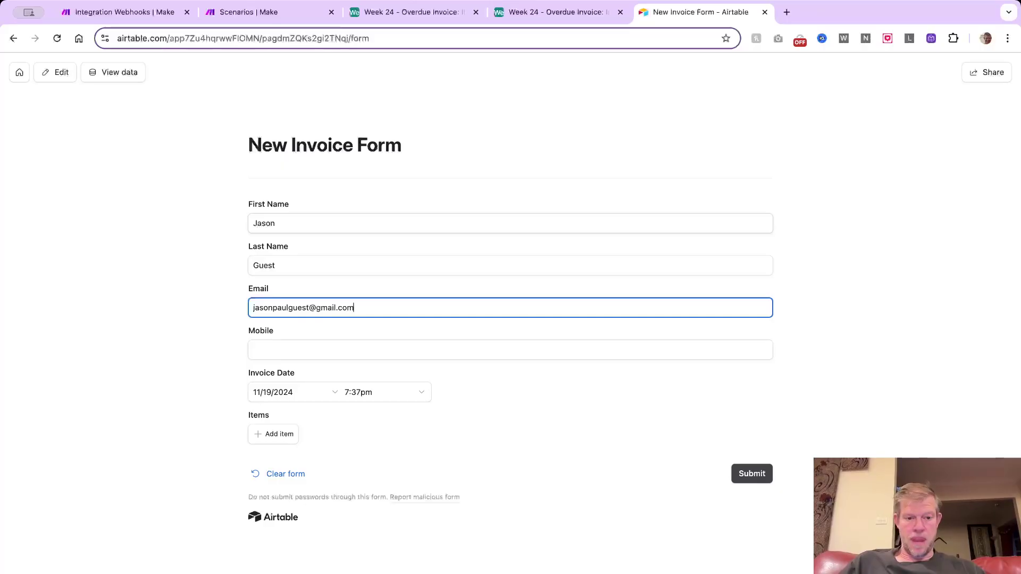
key("Tab")
type("04")
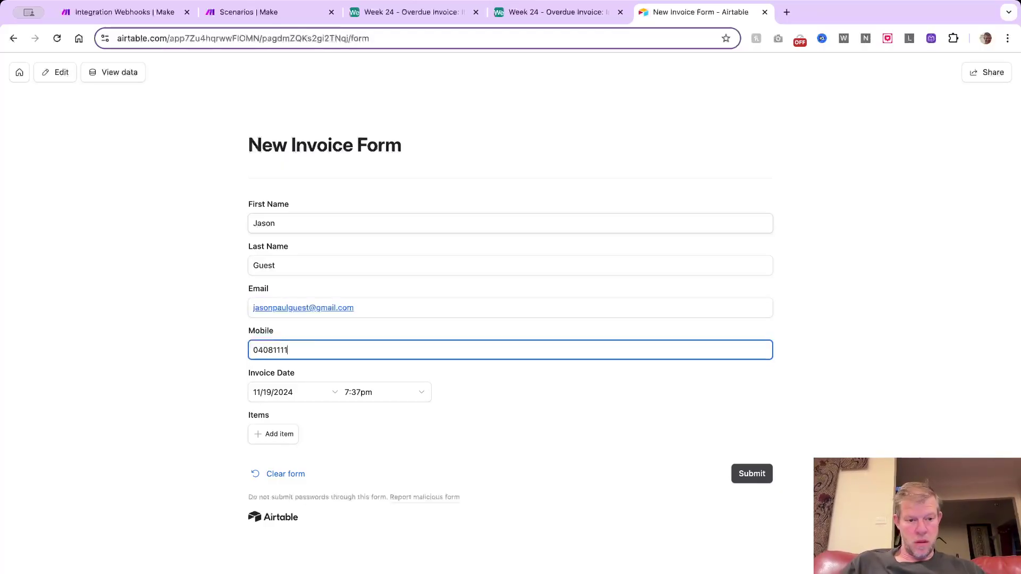
Add items Pony-1, Saddle-3 and Halter-5 to the invoice and submit the form
left_click(274, 436)
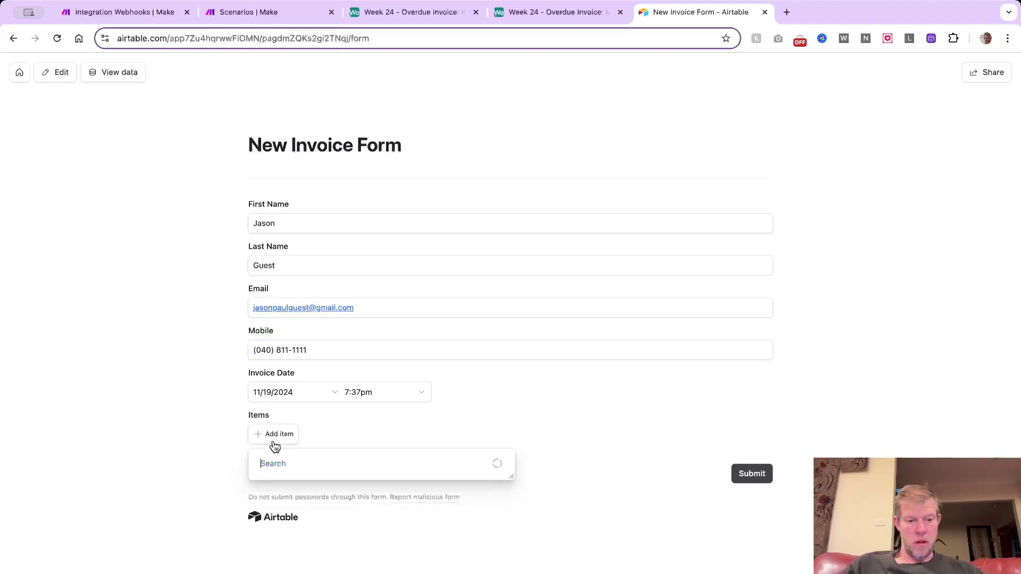
left_click(277, 494)
left_click(286, 462)
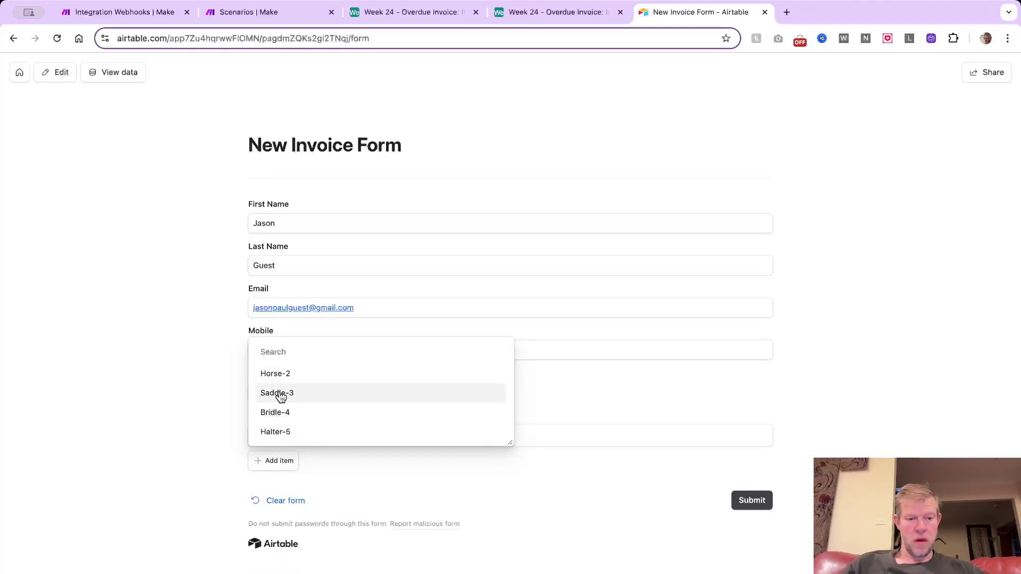
left_click(279, 393)
left_click(274, 484)
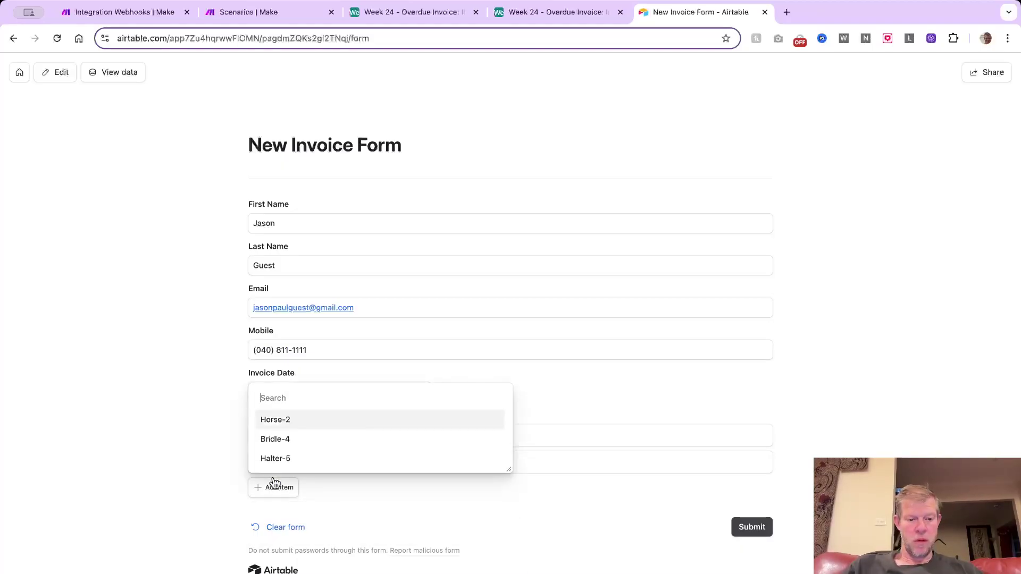
left_click(288, 460)
left_click(745, 555)
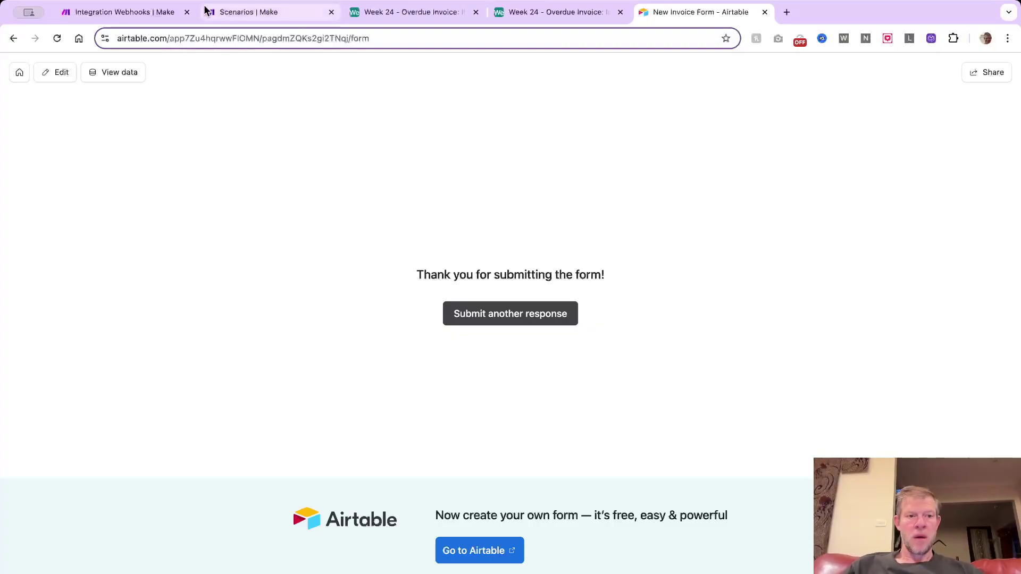
Check the Invoice Details table for new invoice inv-2024-11-5, then go to the Make scenario
left_click(397, 13)
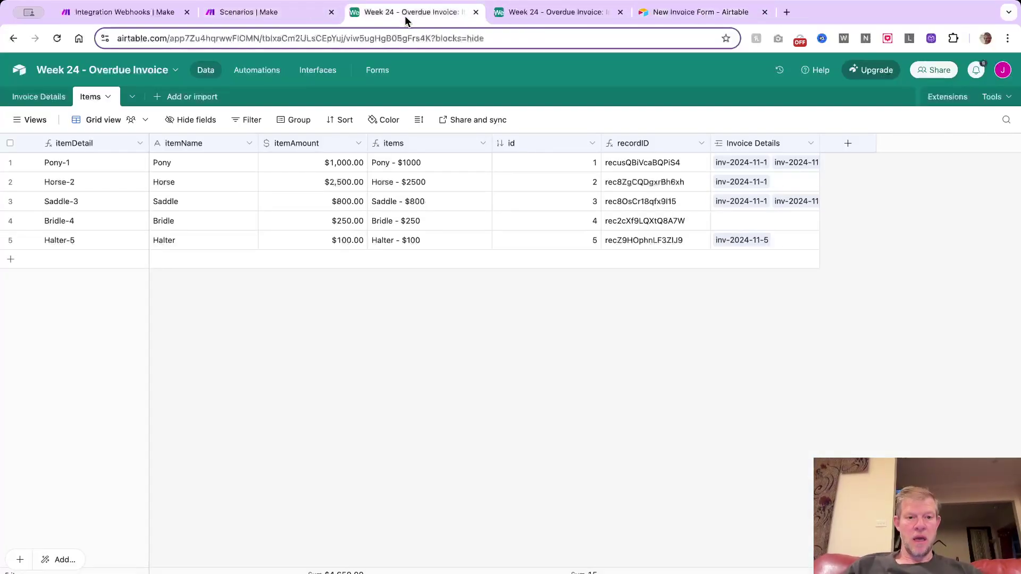
left_click(48, 98)
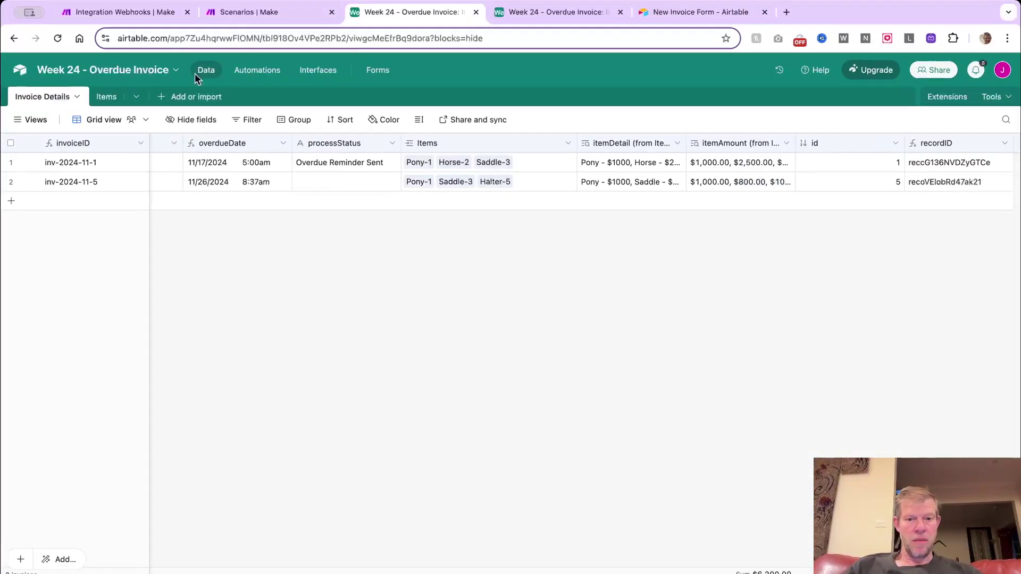
left_click(112, 14)
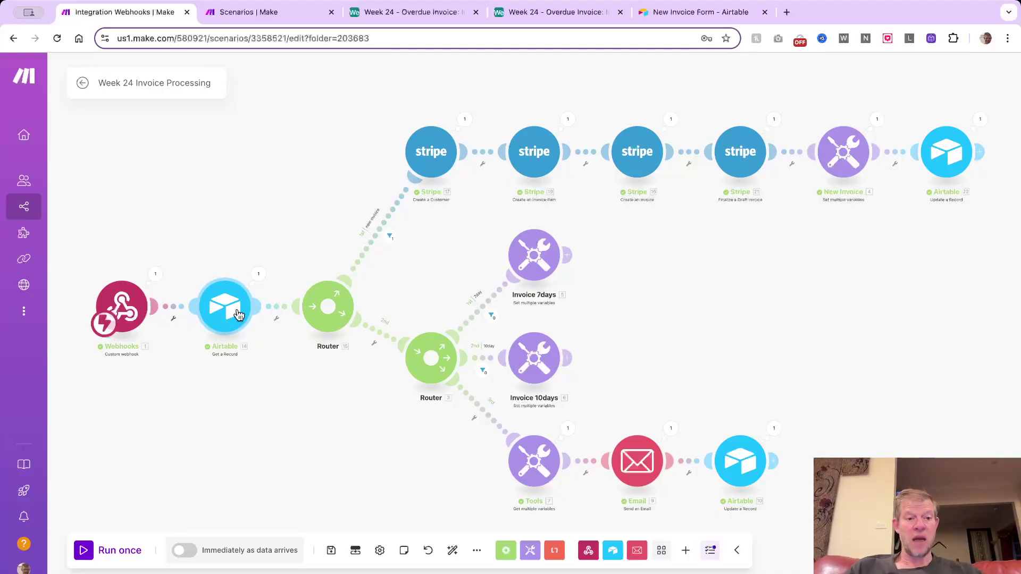
left_click(156, 274)
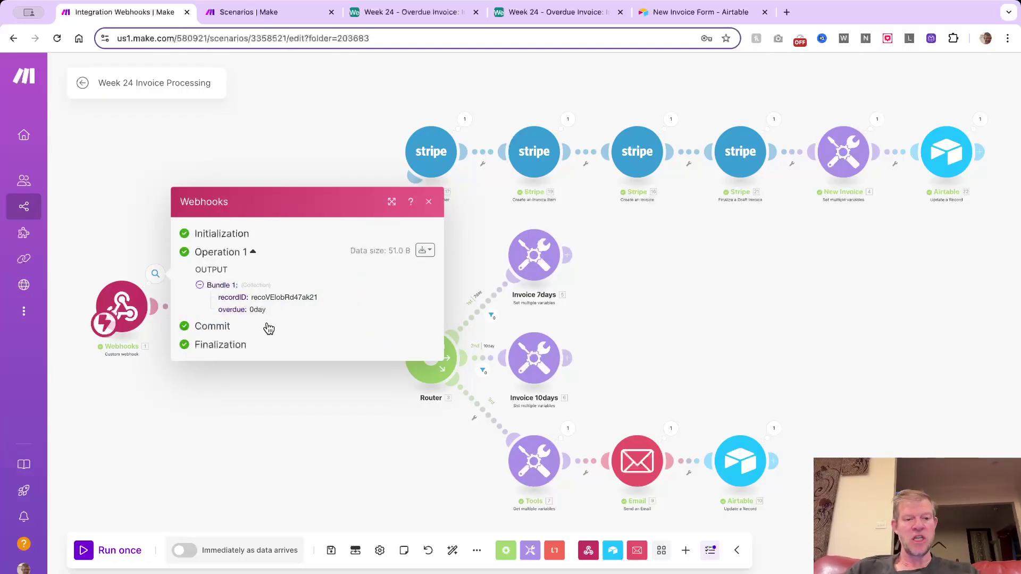
left_click(241, 392)
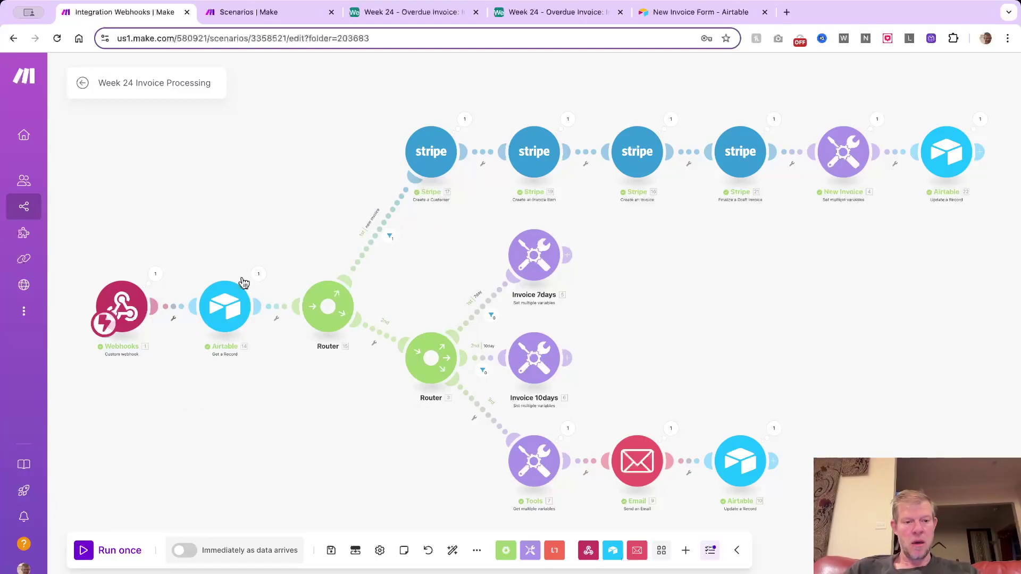
left_click(227, 314)
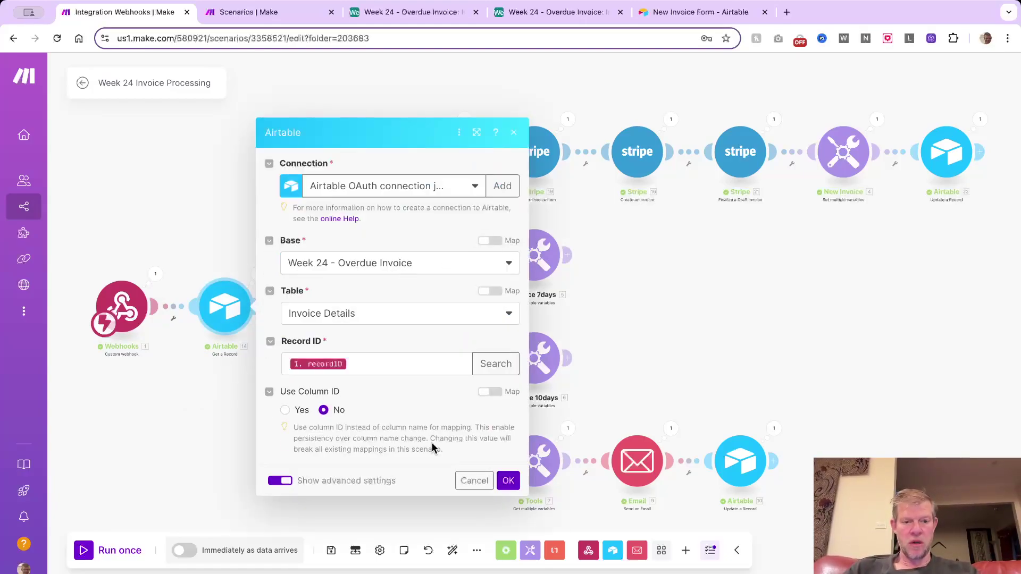
left_click(469, 481)
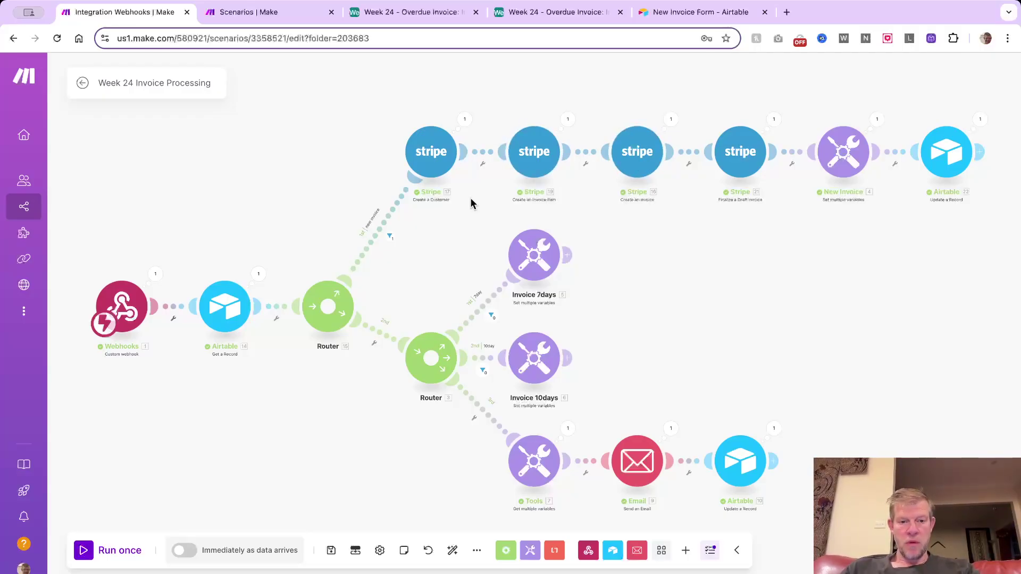
scroll(436, 173, "up", 5)
scroll(436, 175, "down", 5)
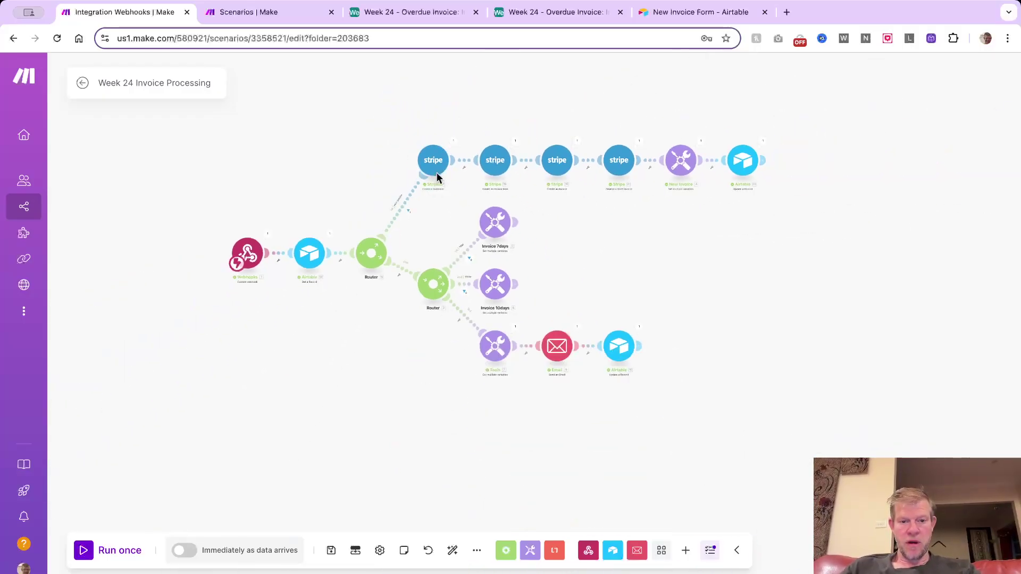
scroll(439, 173, "up", 6)
scroll(612, 206, "right", 1)
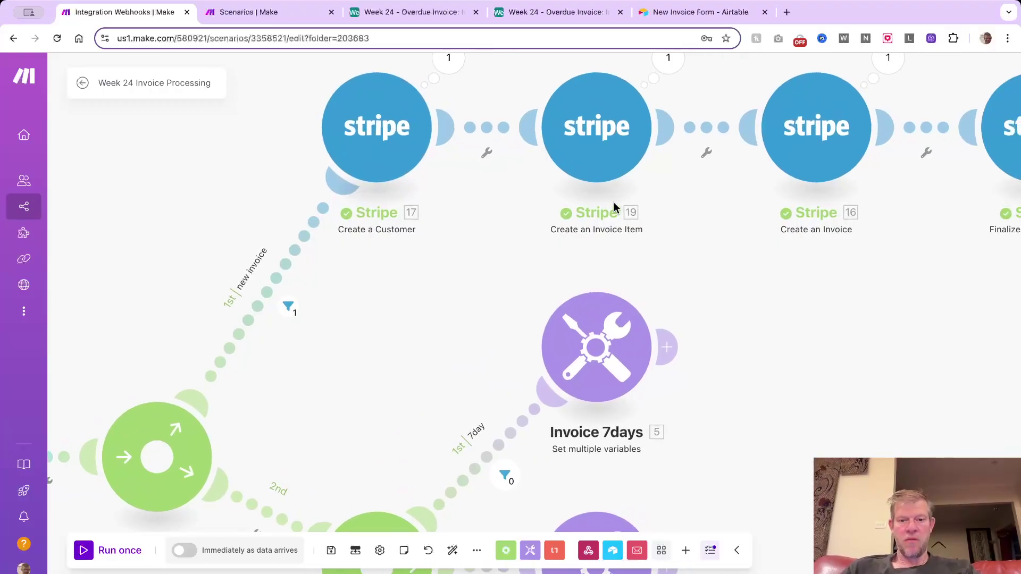
scroll(630, 174, "right", 4)
scroll(764, 154, "right", 8)
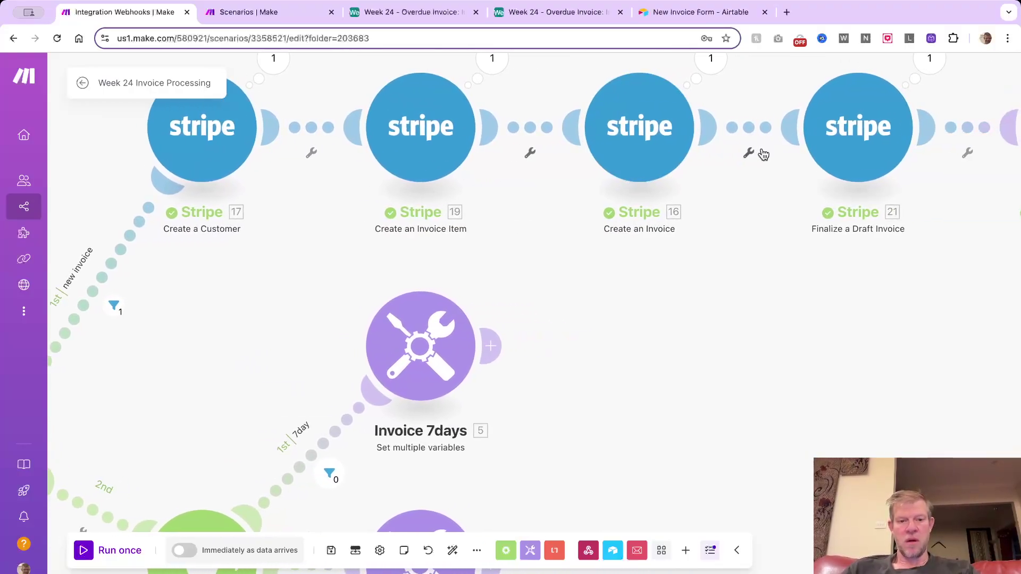
scroll(712, 183, "right", 6)
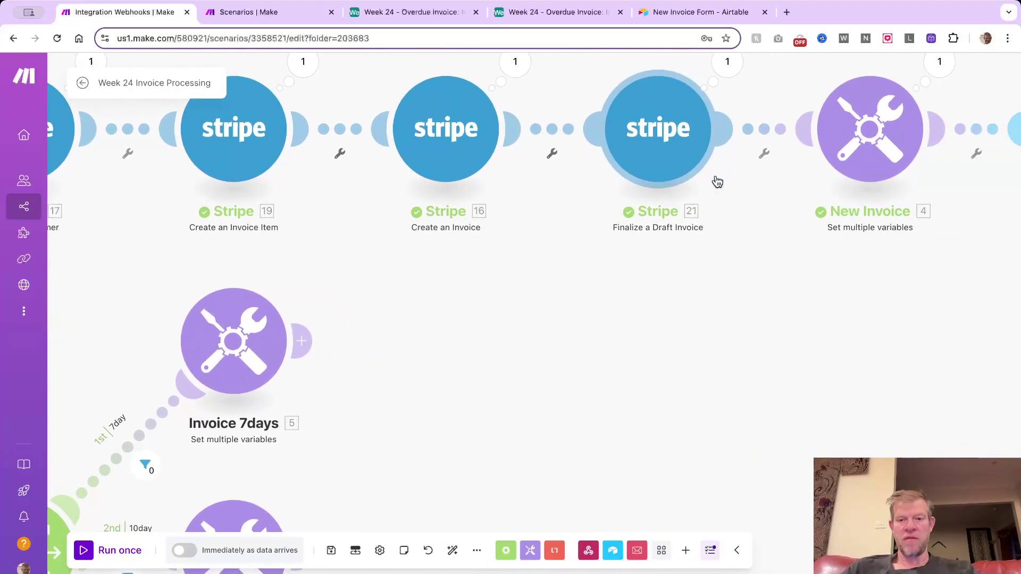
scroll(779, 223, "up", 2)
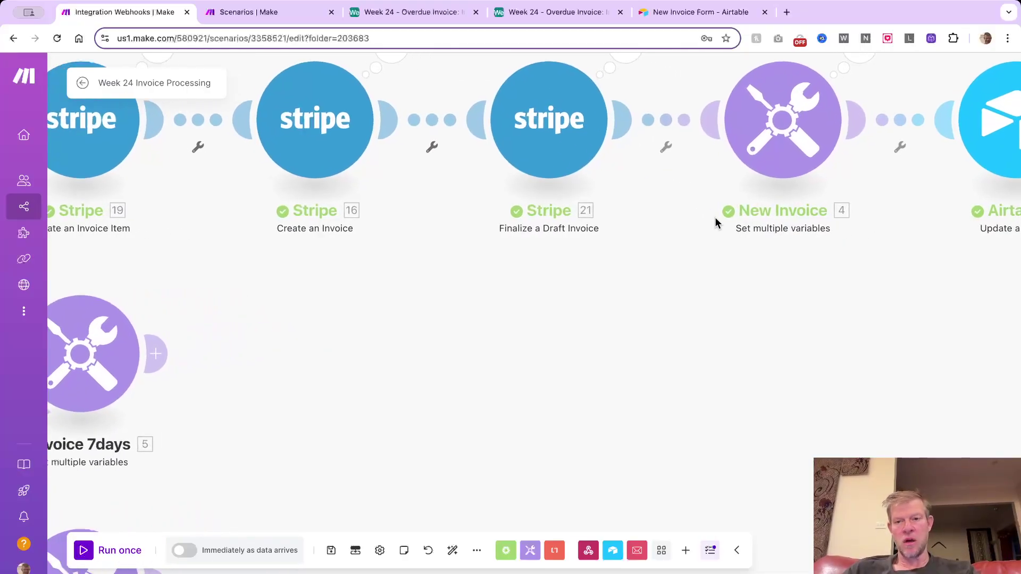
left_click(774, 132)
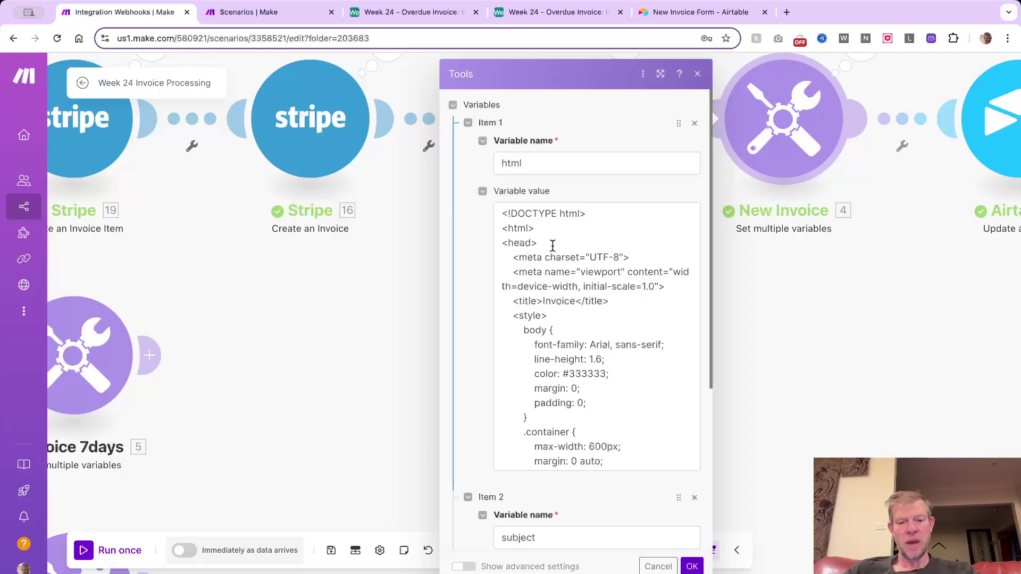
scroll(553, 245, "down", 4)
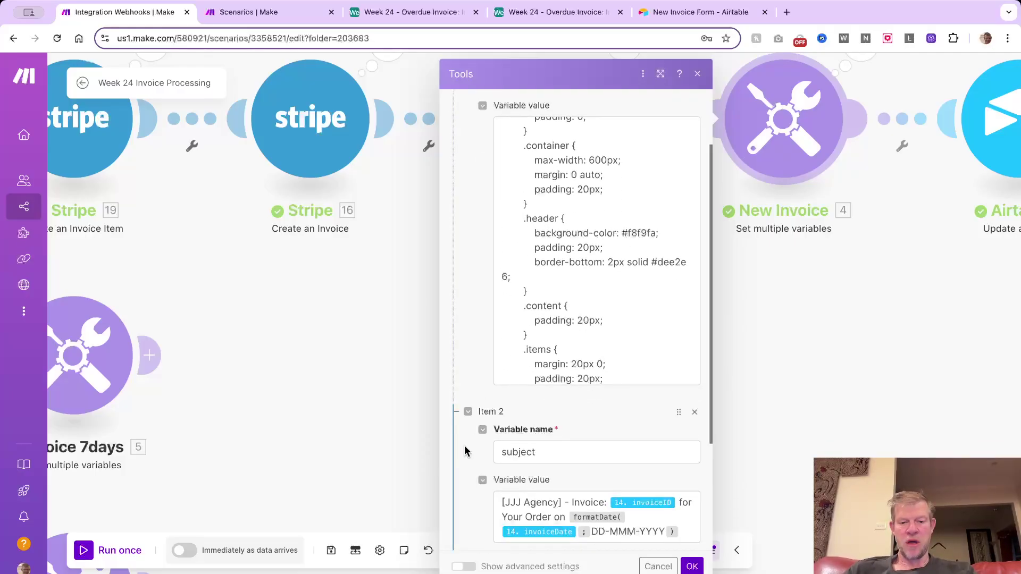
scroll(509, 380, "down", 2)
scroll(553, 350, "down", 1)
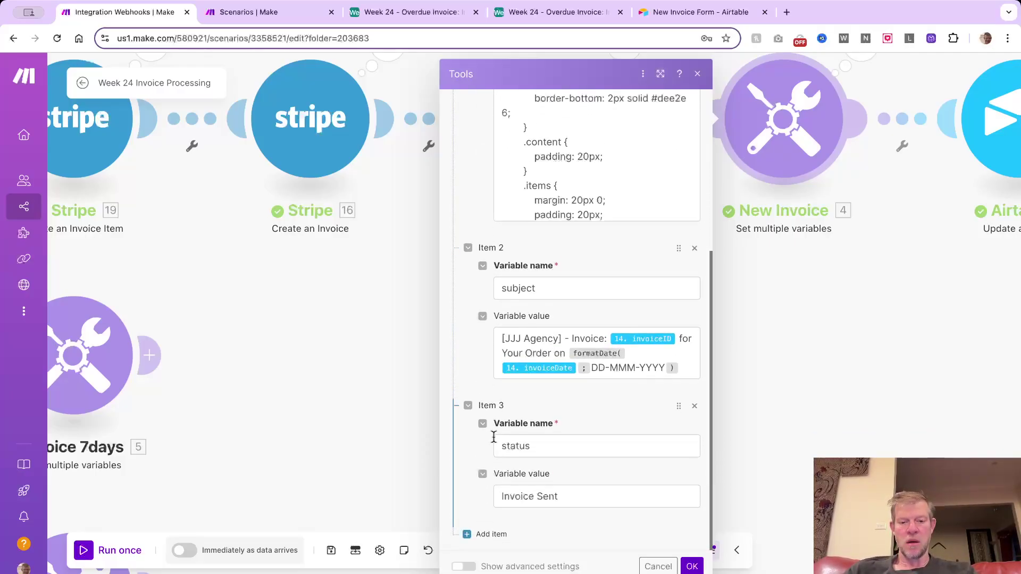
left_click(658, 566)
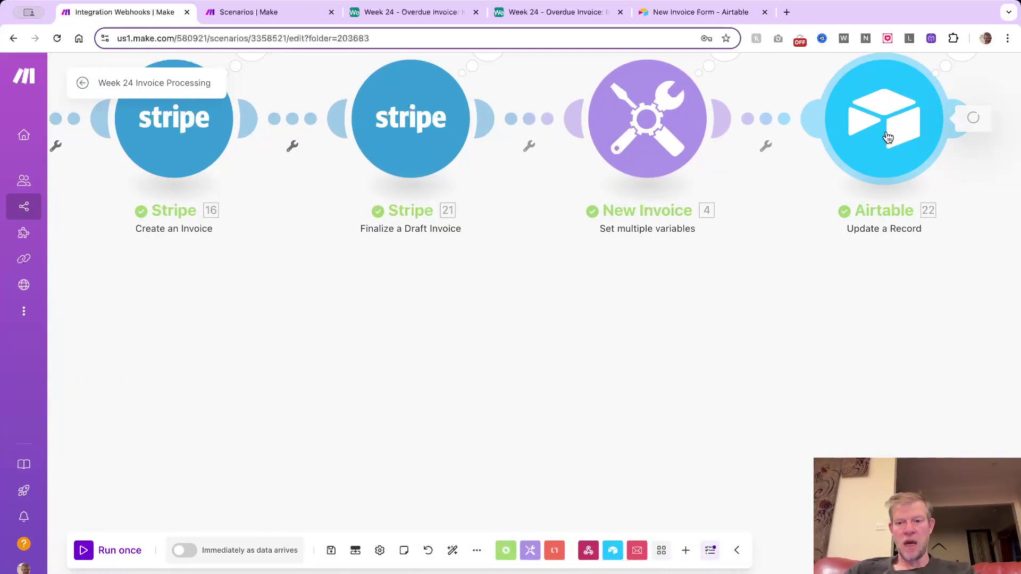
left_click(854, 157)
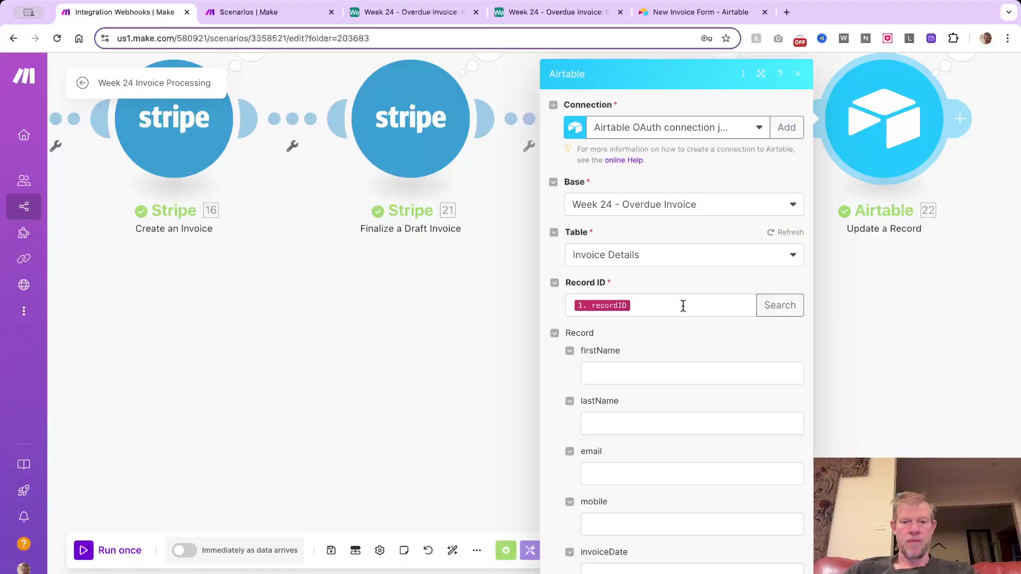
scroll(681, 305, "down", 5)
scroll(682, 314, "down", 2)
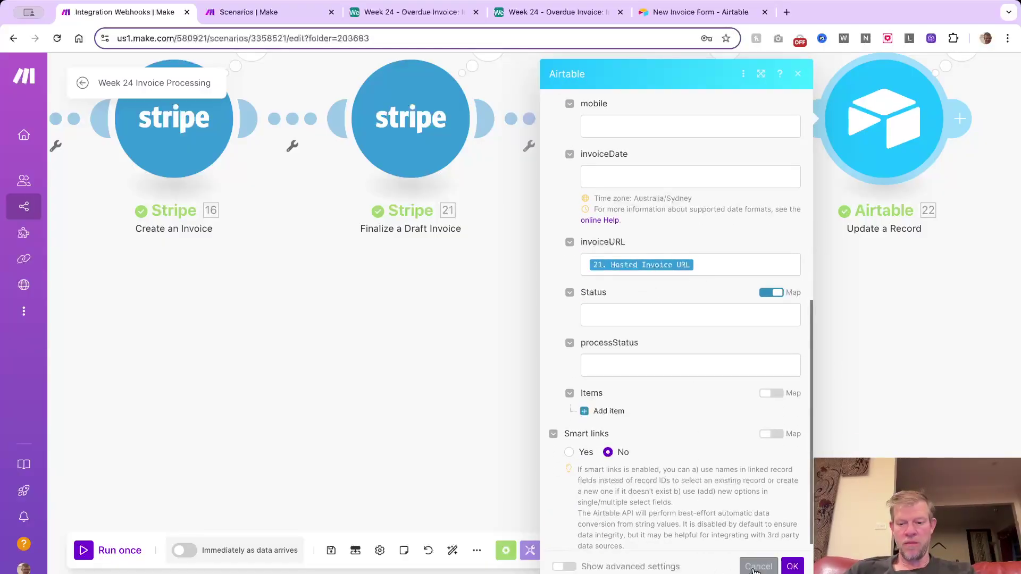
left_click(756, 568)
Auto-align the scenario modules and glance at the Tools variables settings
scroll(597, 422, "down", 5)
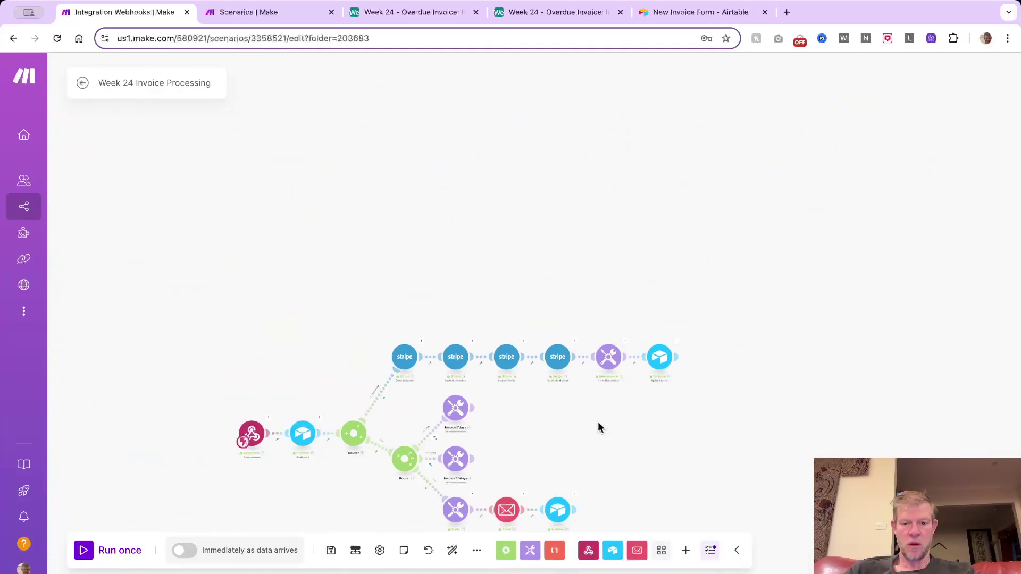
left_click(452, 551)
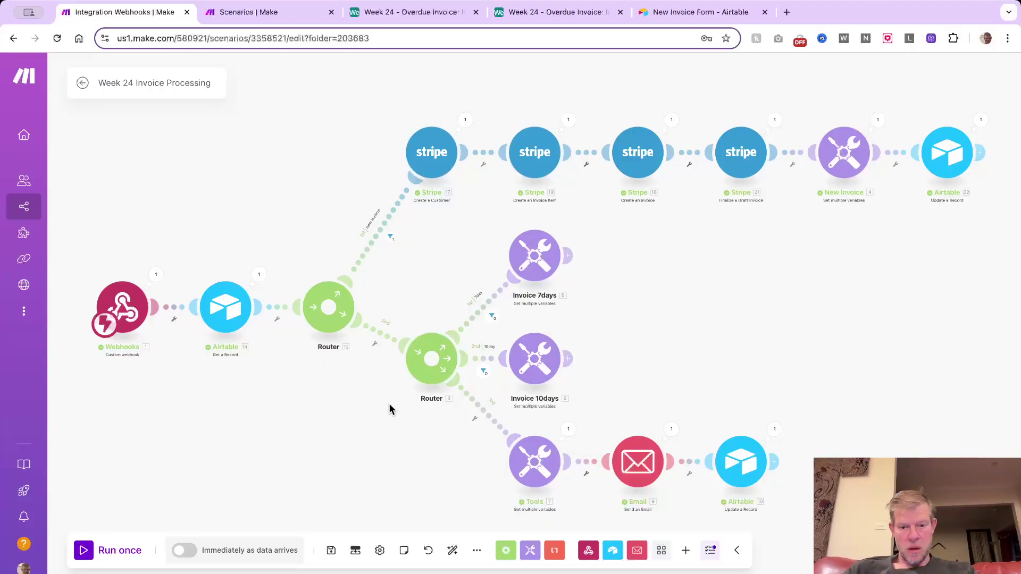
left_click(537, 458)
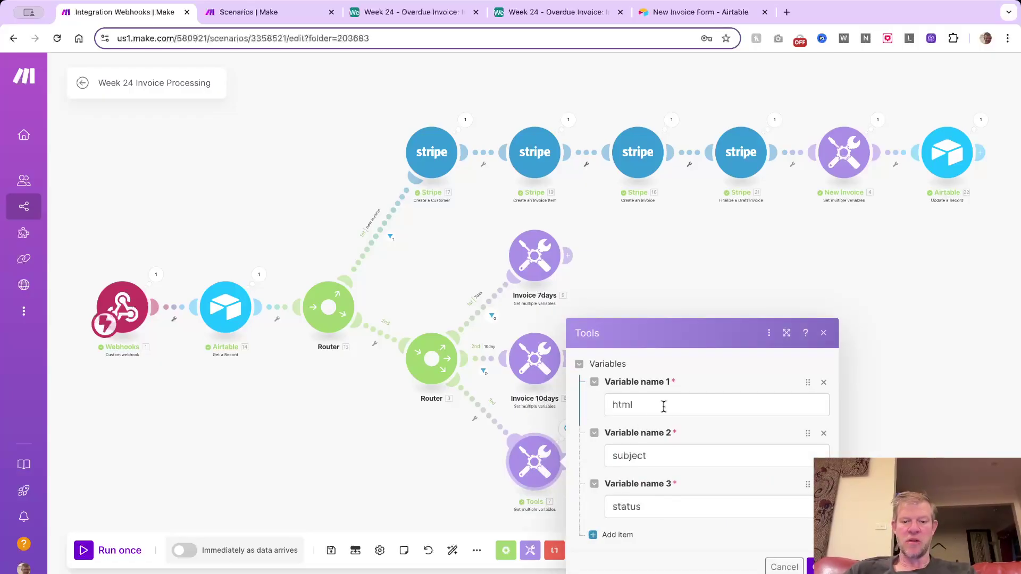
left_click(782, 567)
Map 14. email as the Email module's recipient address, then run the scenario once
left_click(638, 461)
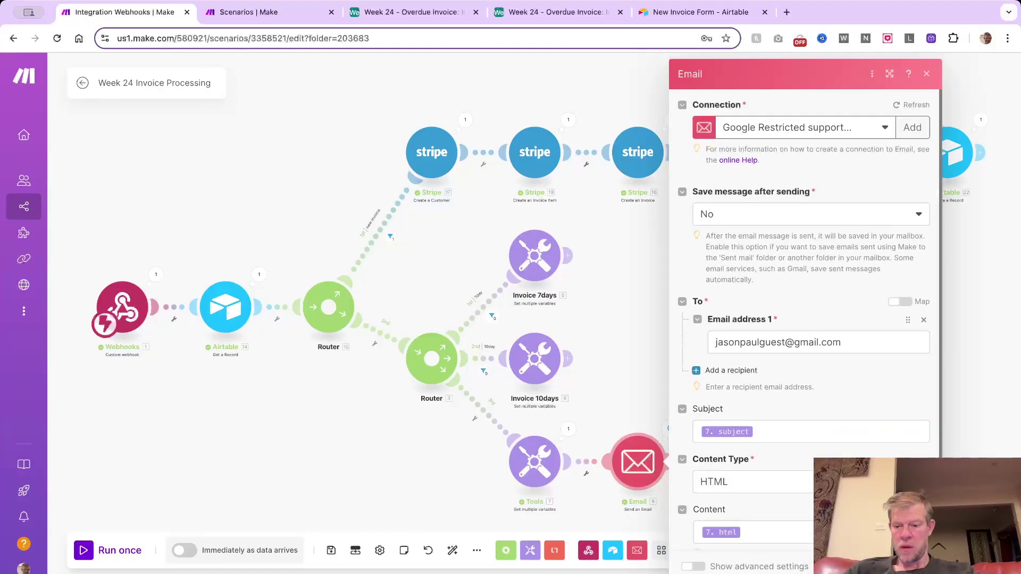
left_click(875, 333)
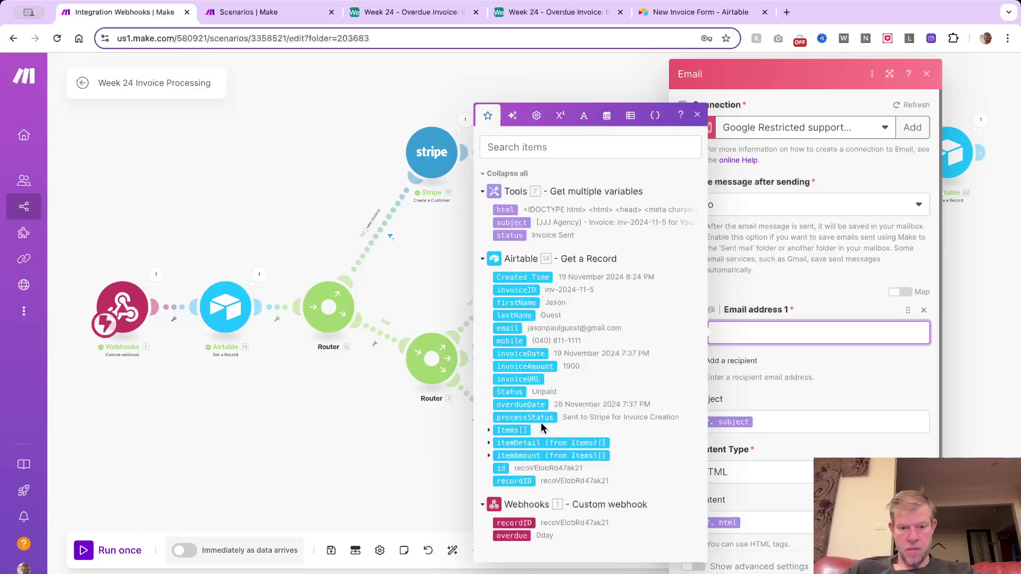
left_click(512, 328)
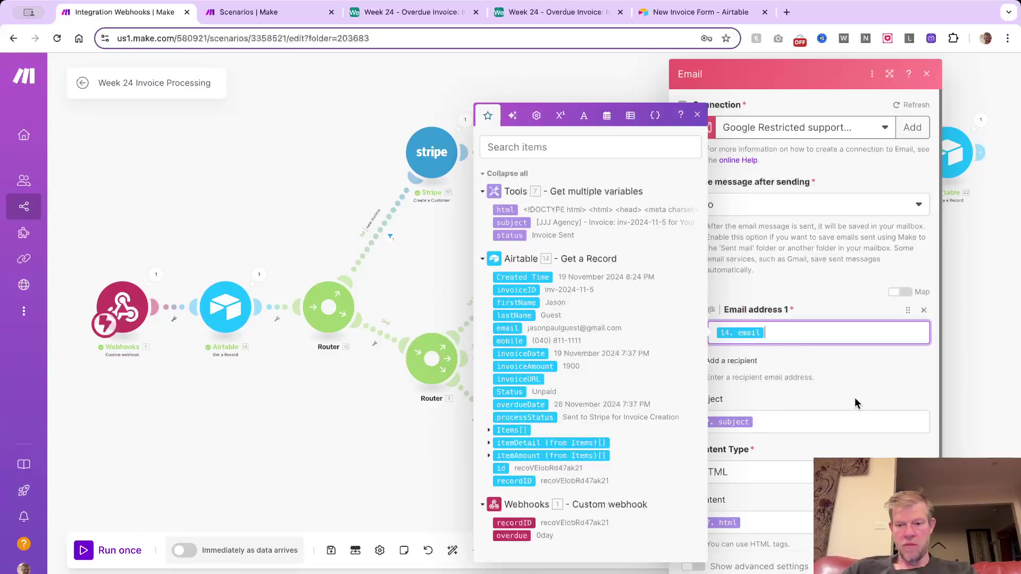
scroll(768, 517, "down", 1)
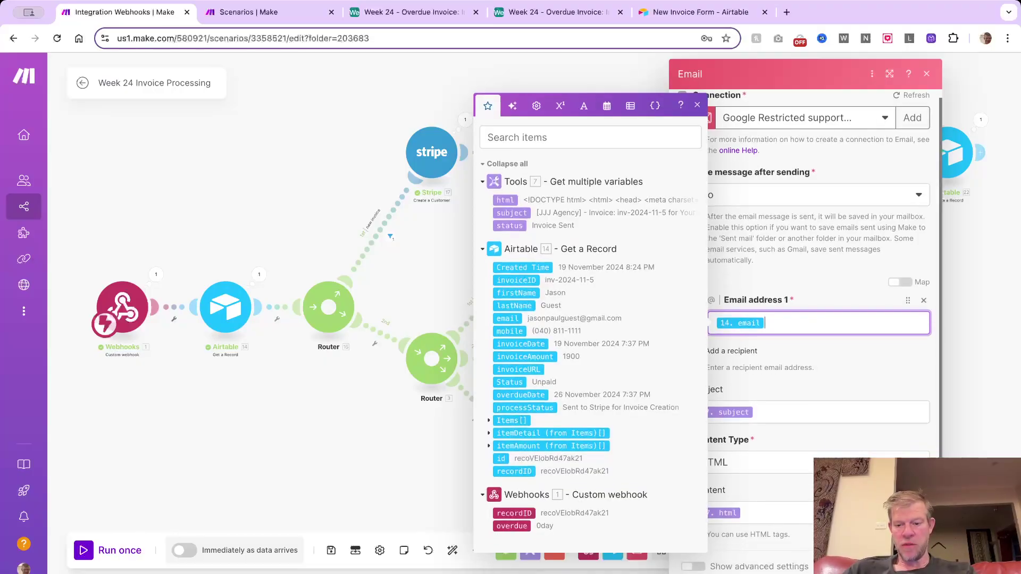
key("Escape")
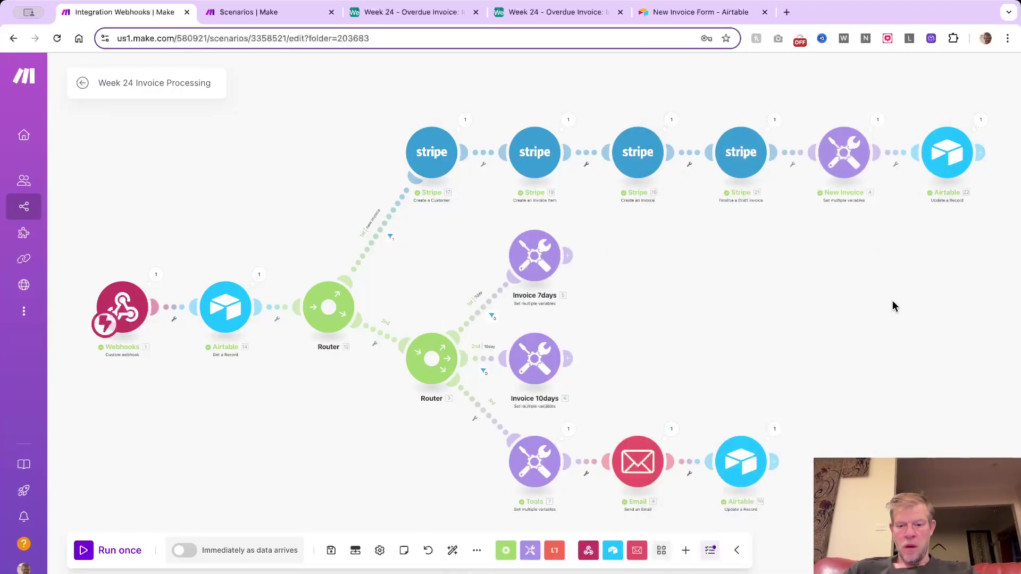
left_click(86, 550)
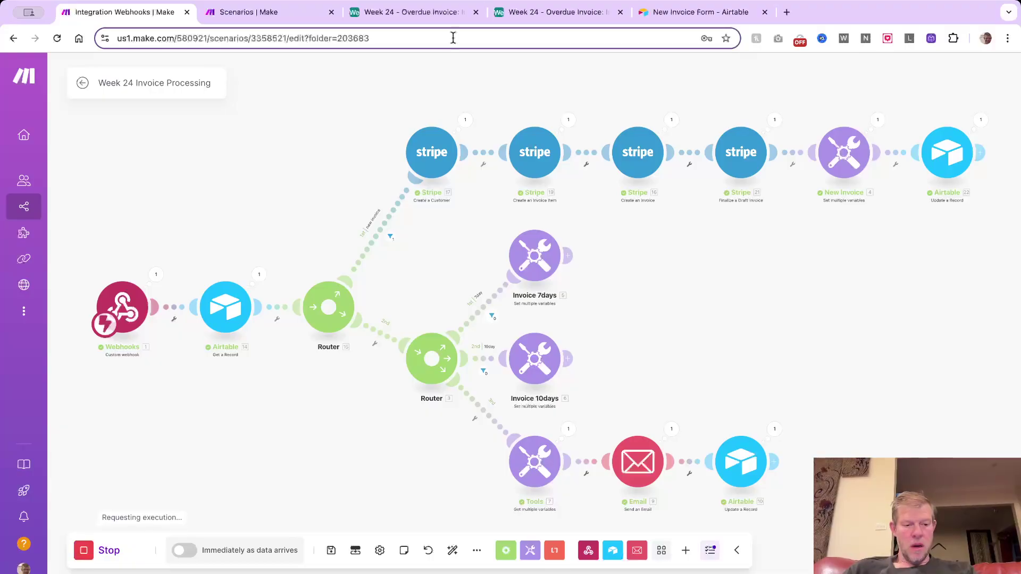
Load Gmail in a new browser tab
left_click(787, 12)
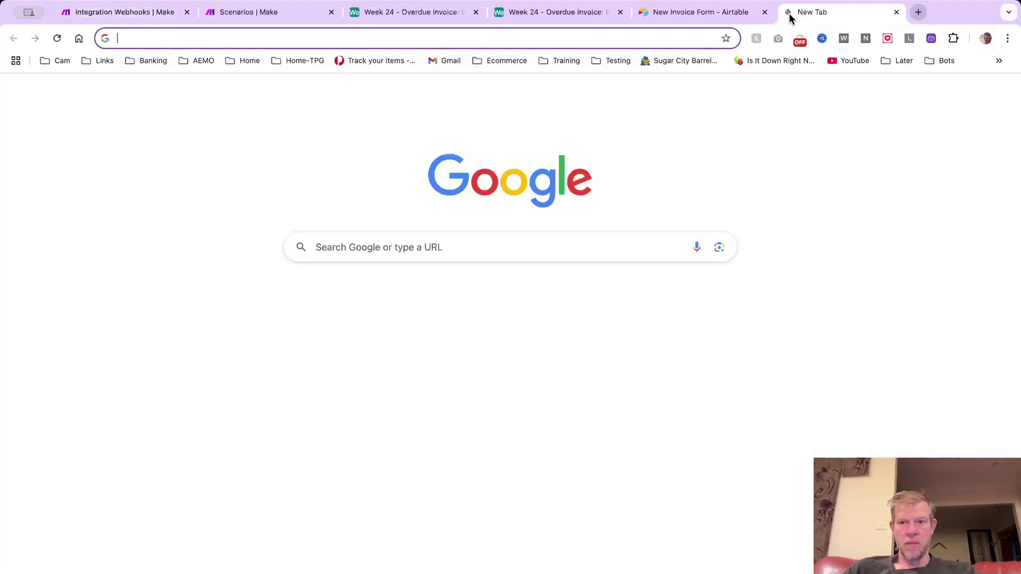
type("gmail.com")
key("Return")
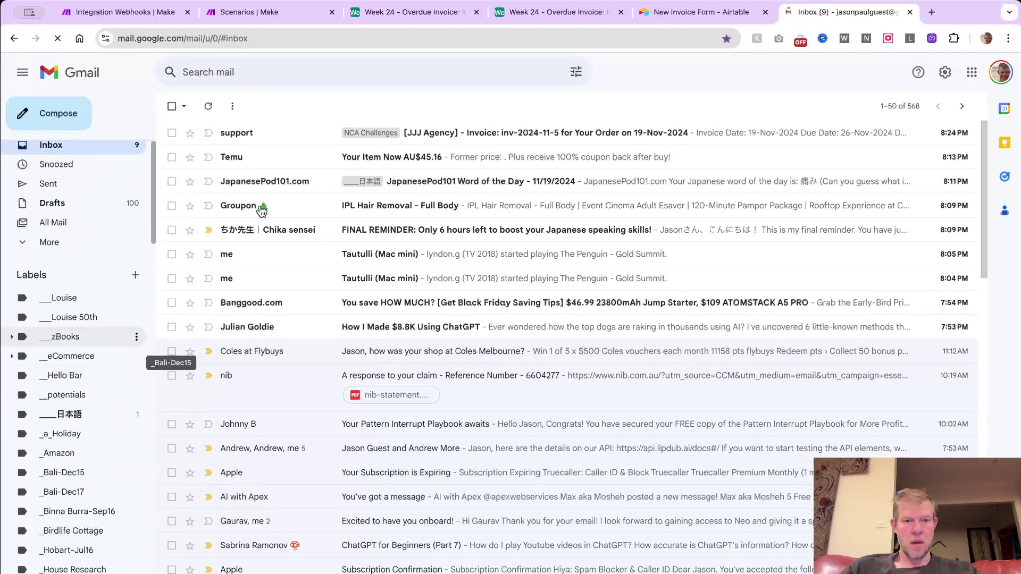
Open the inv-2024-11-5 invoice email and follow Pay Invoice Now to Stripe
left_click(477, 133)
scroll(455, 298, "down", 1)
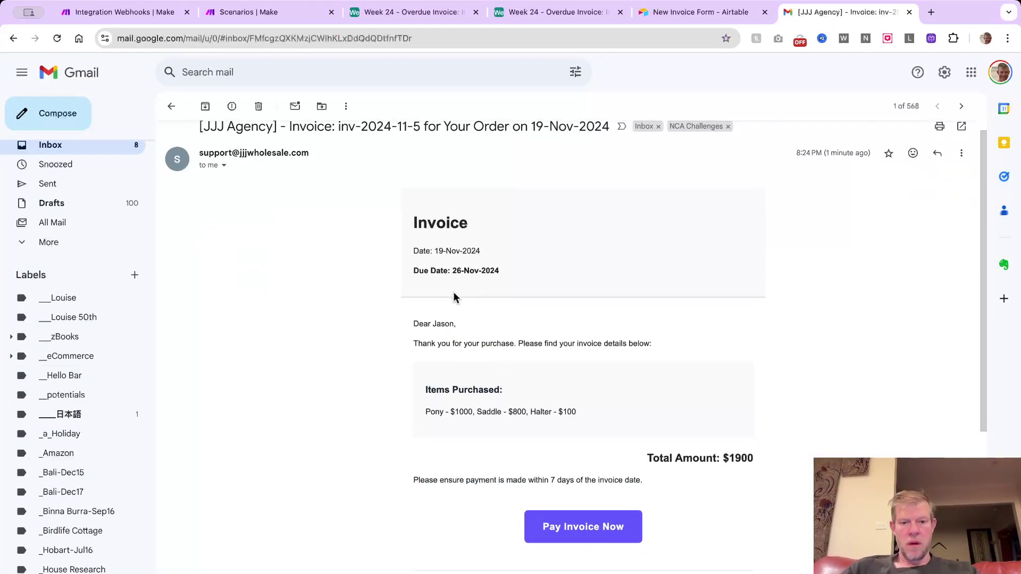
scroll(473, 320, "down", 1)
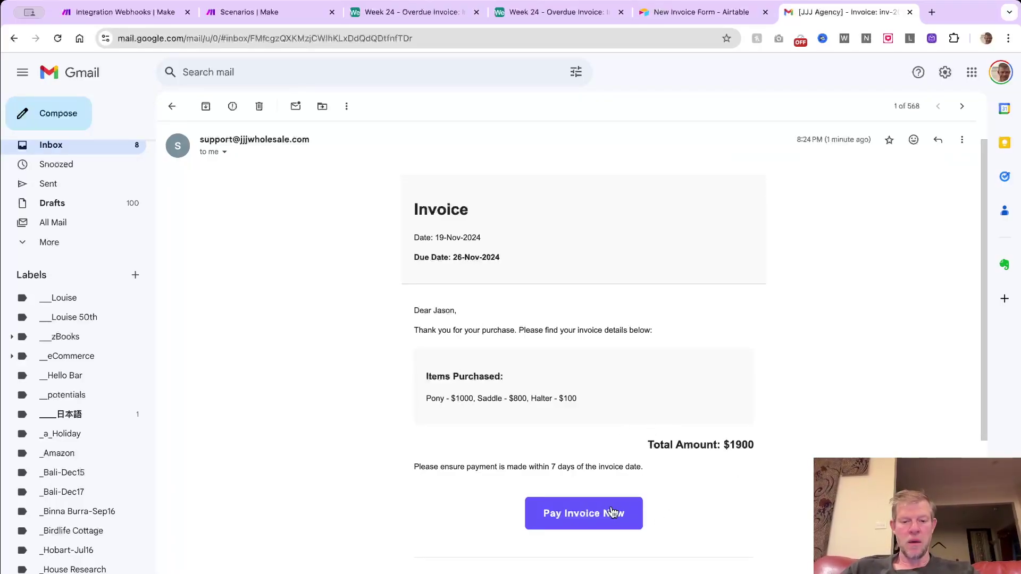
left_click(608, 513)
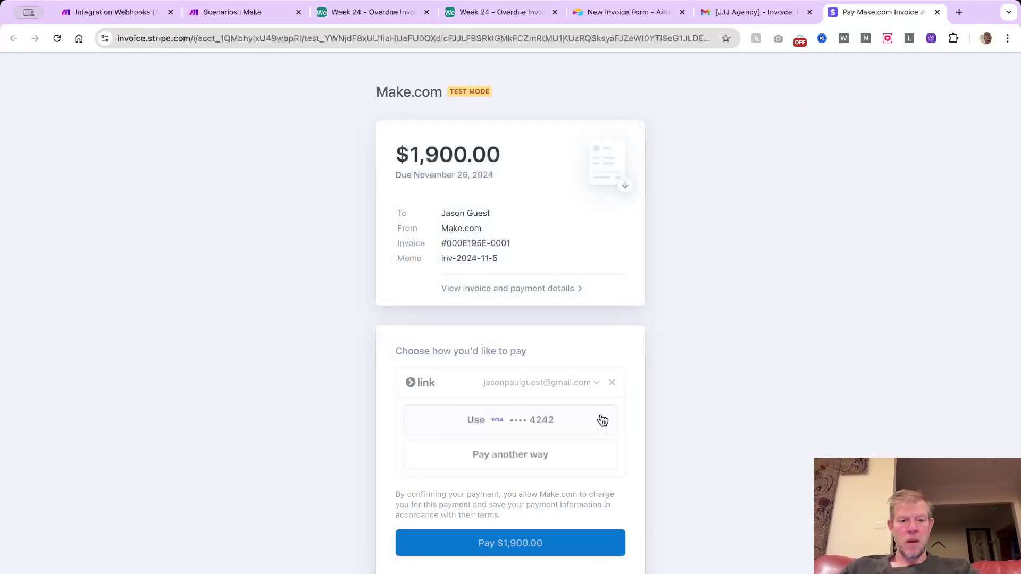
Choose the saved Visa card for the $1,900.00 invoice without paying, then return to Gmail
scroll(594, 452, "down", 2)
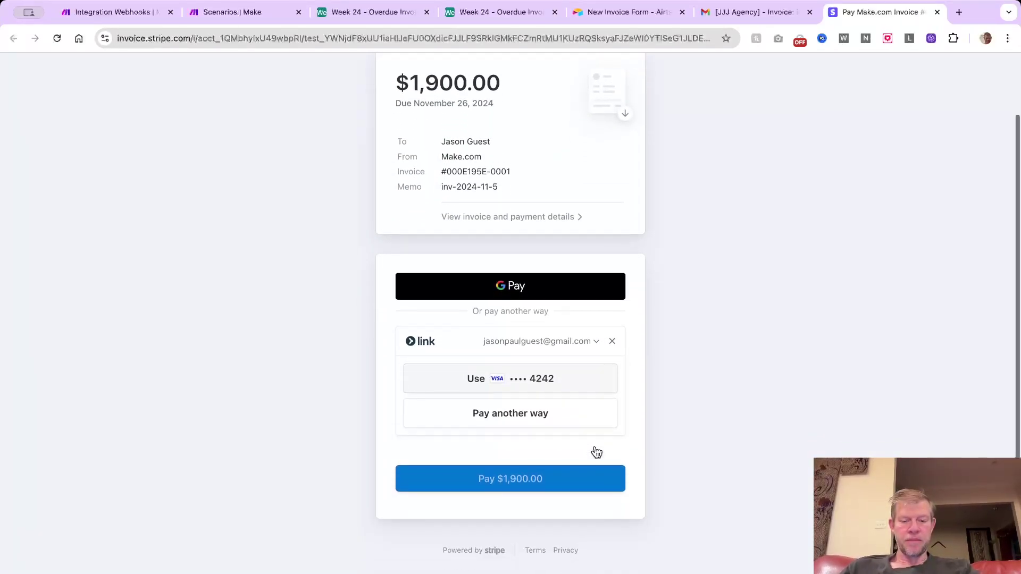
left_click(577, 386)
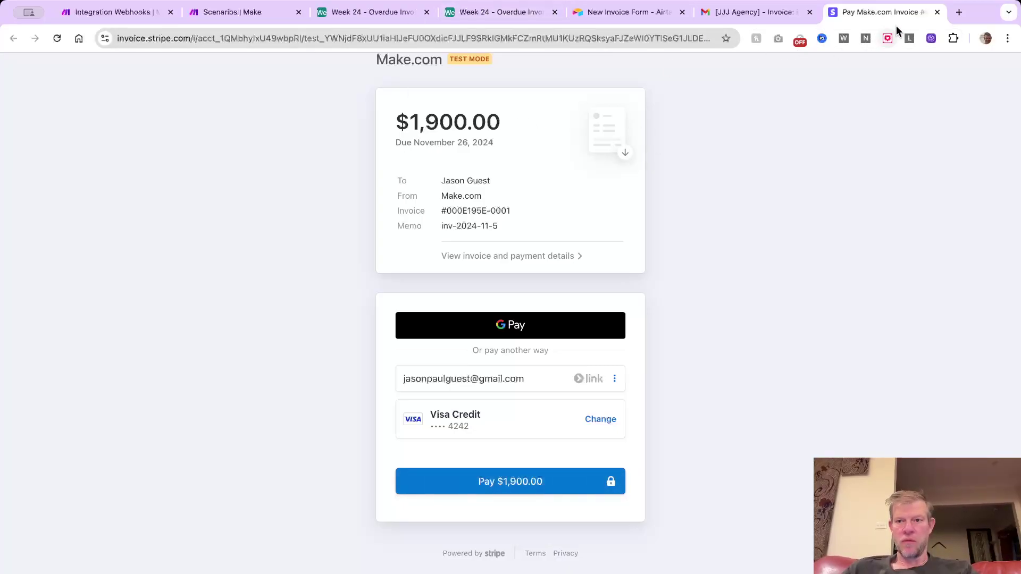
left_click(767, 11)
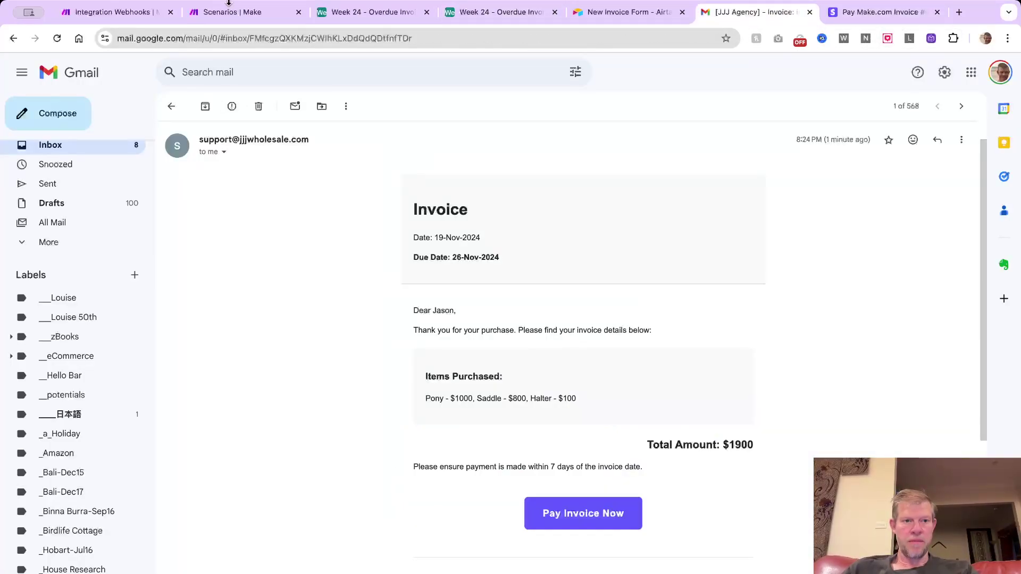
left_click(230, 5)
Change inv-2024-11-5's invoiceDate to 11/11/2024, making its overdue date 11/18/2024
left_click(371, 15)
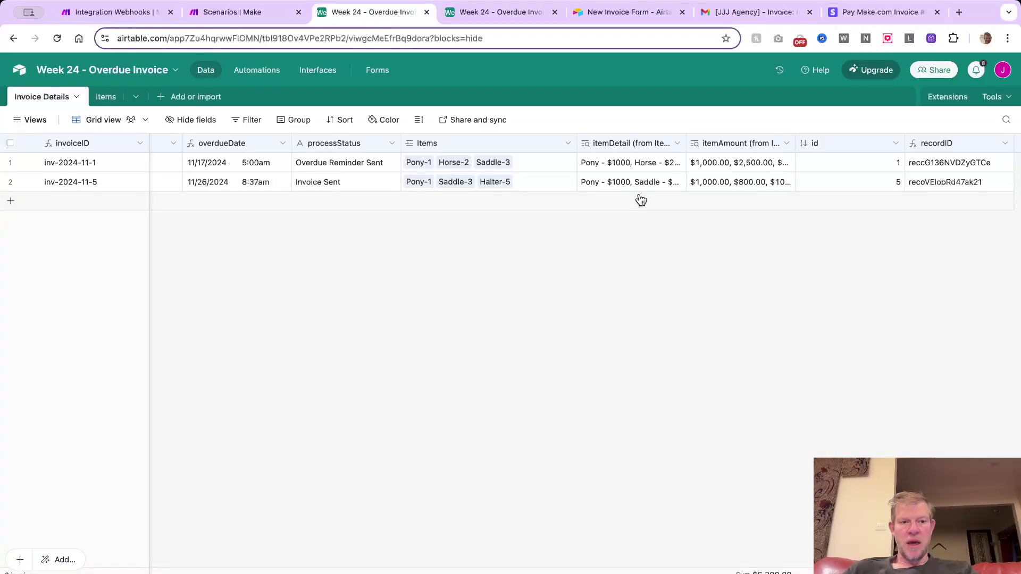
scroll(639, 197, "left", 6)
scroll(572, 202, "left", 2)
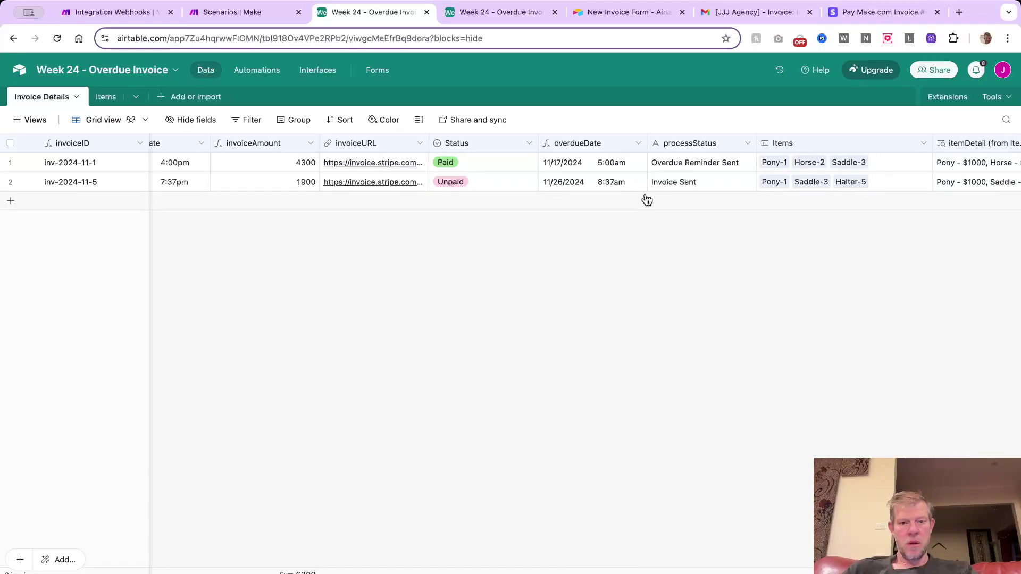
scroll(646, 199, "left", 3)
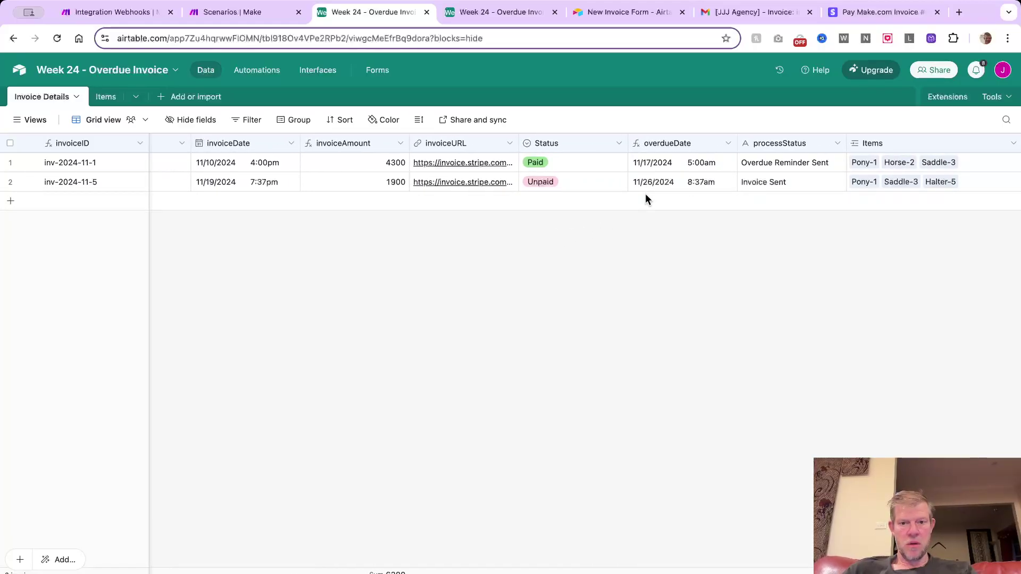
scroll(646, 198, "left", 4)
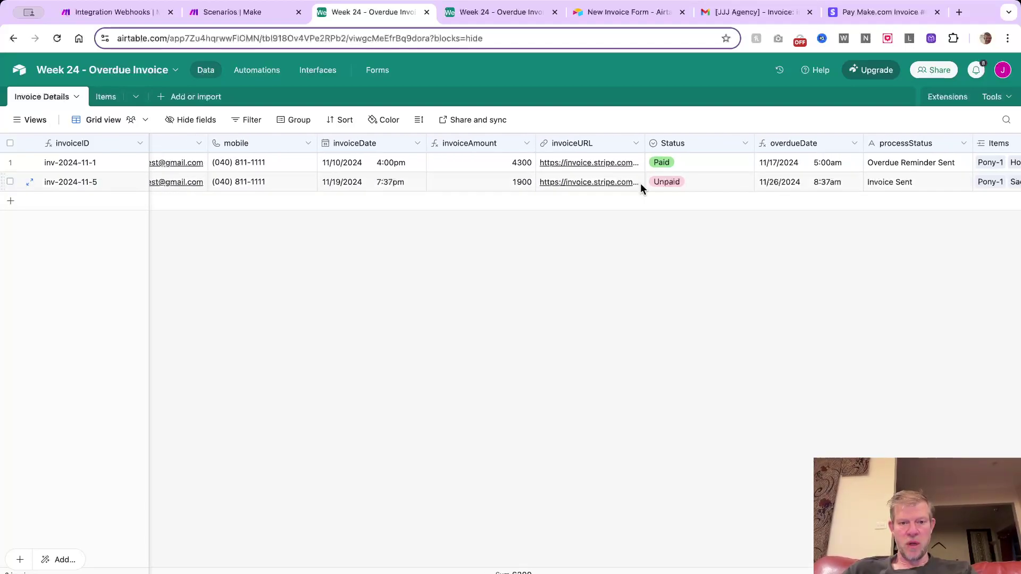
left_click(365, 182)
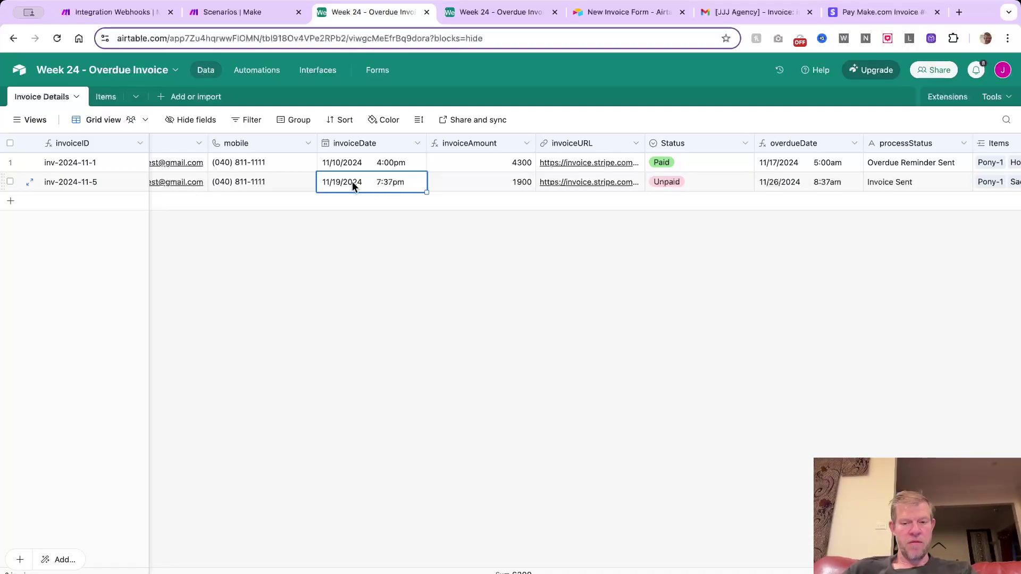
left_click(362, 183)
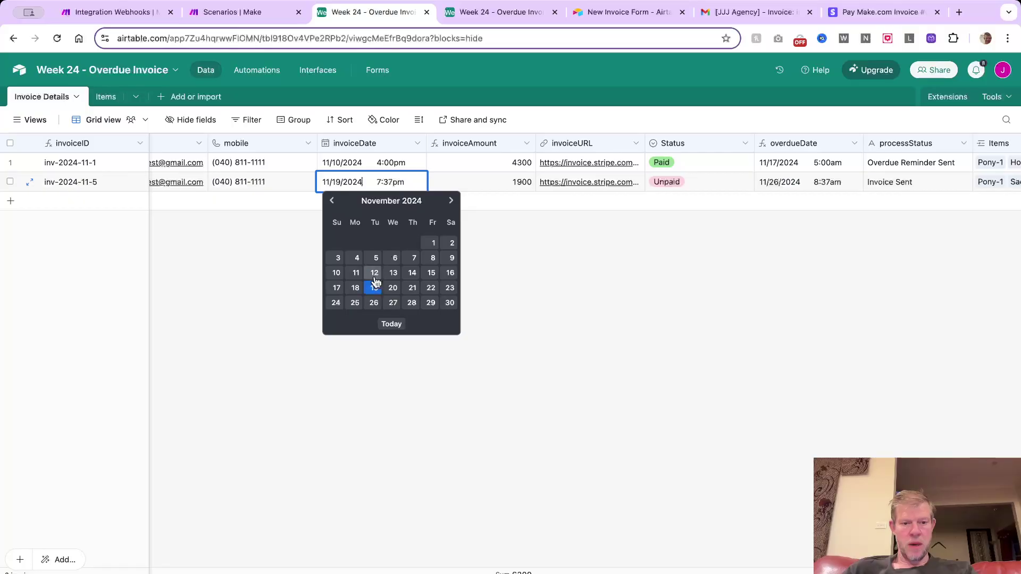
left_click(356, 271)
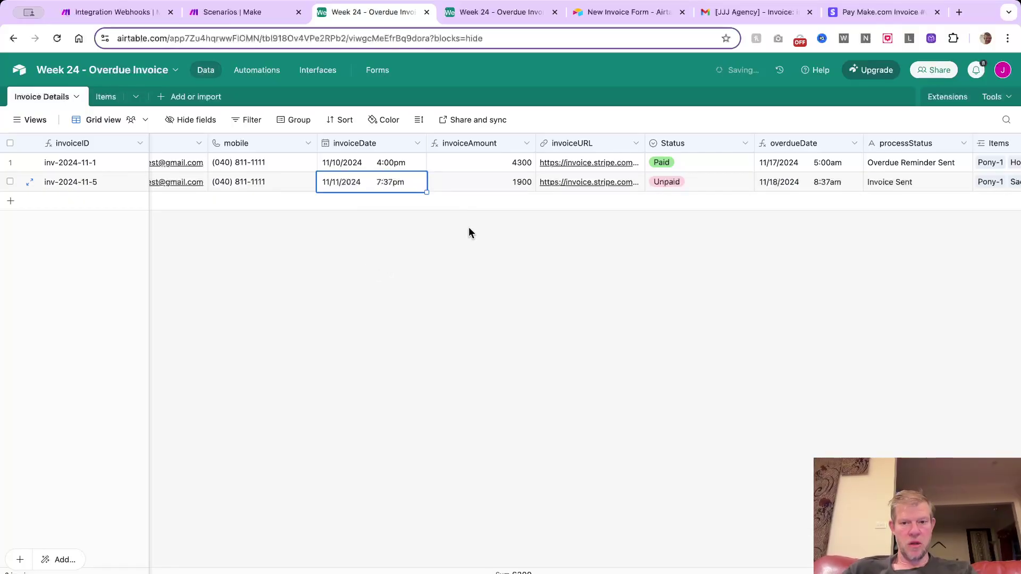
left_click(489, 206)
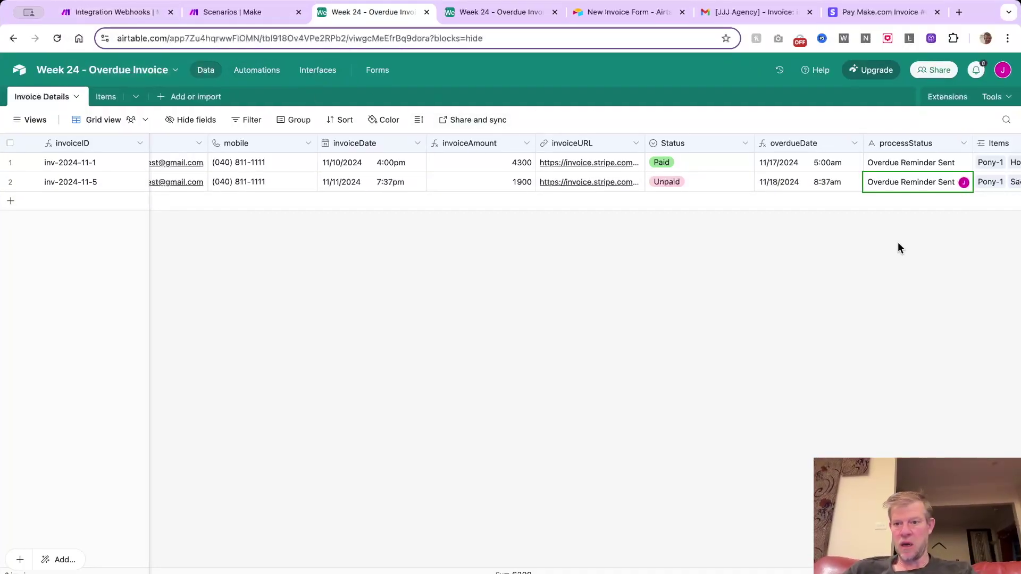
left_click(126, 9)
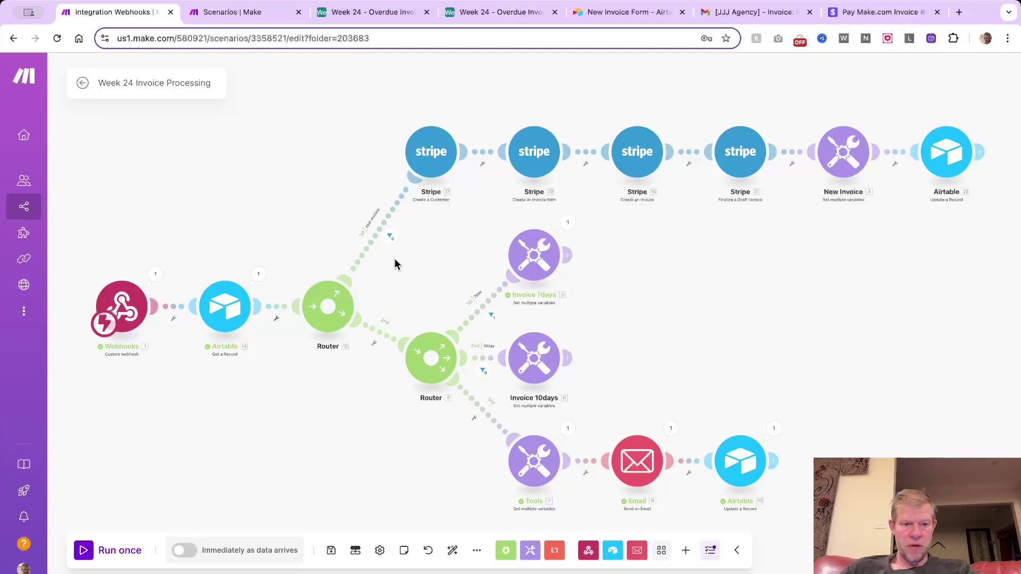
left_click(482, 309)
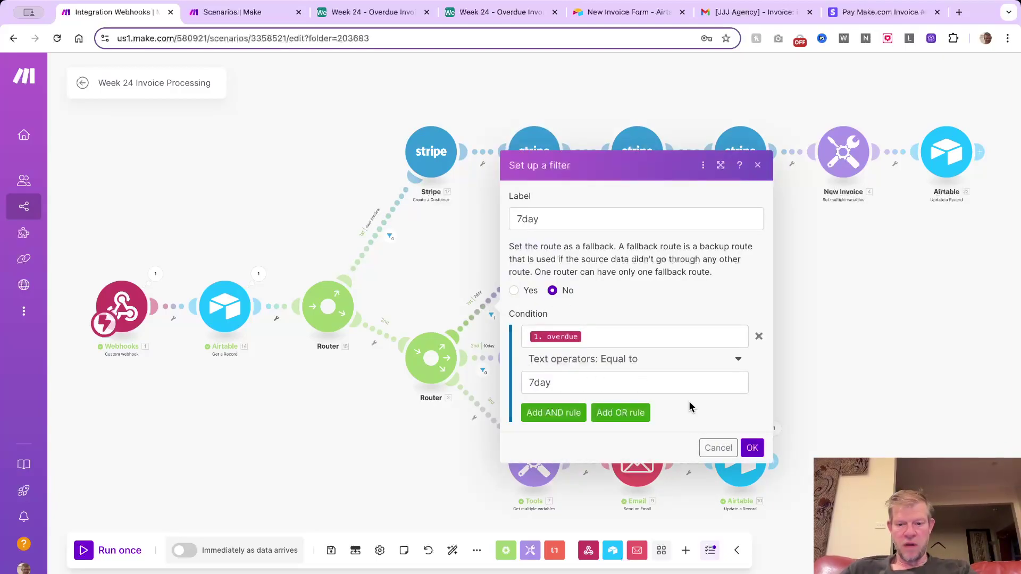
left_click(717, 447)
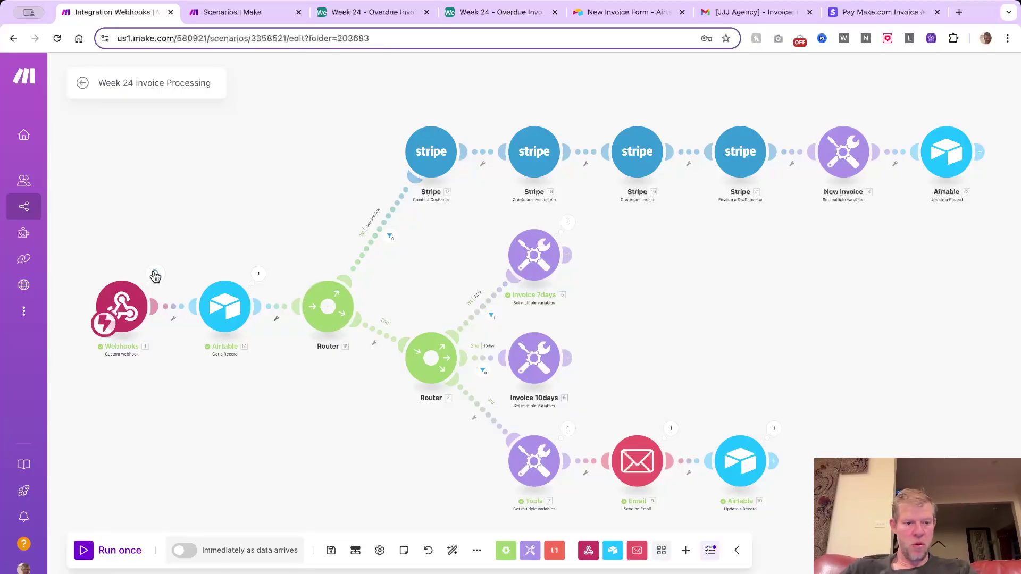
left_click(155, 274)
left_click(248, 388)
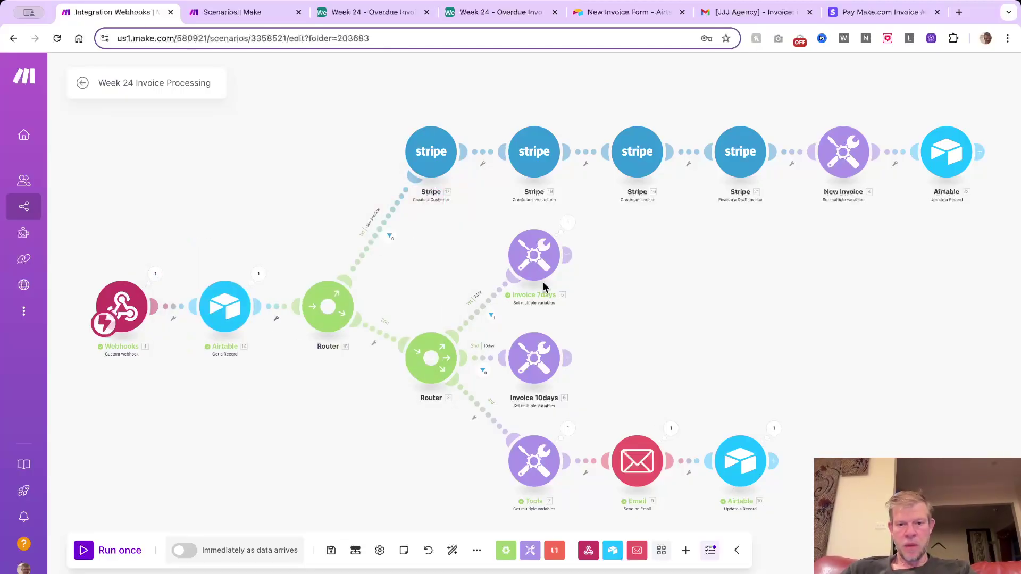
left_click(540, 260)
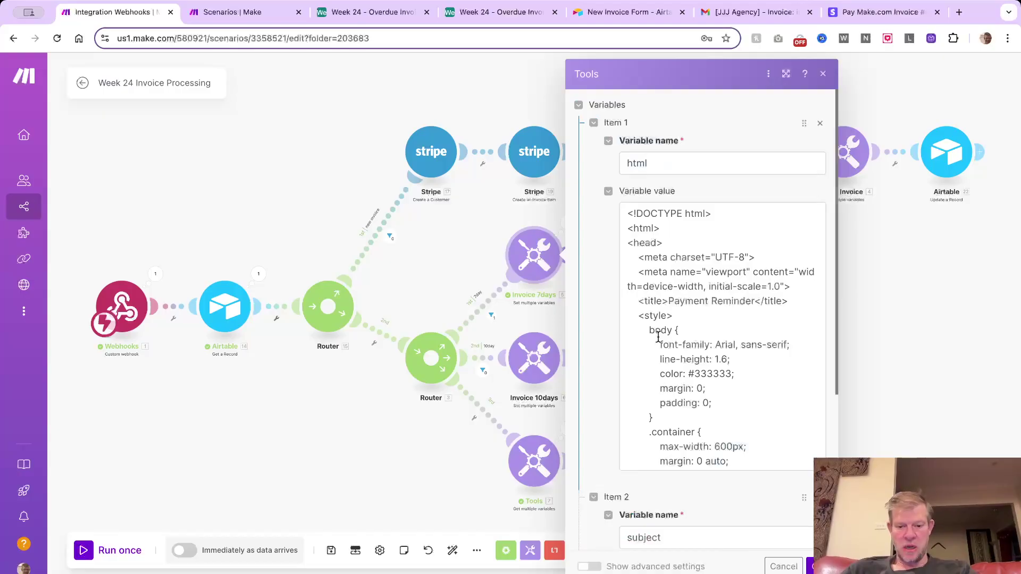
scroll(657, 338, "down", 10)
scroll(675, 407, "down", 6)
scroll(625, 511, "down", 3)
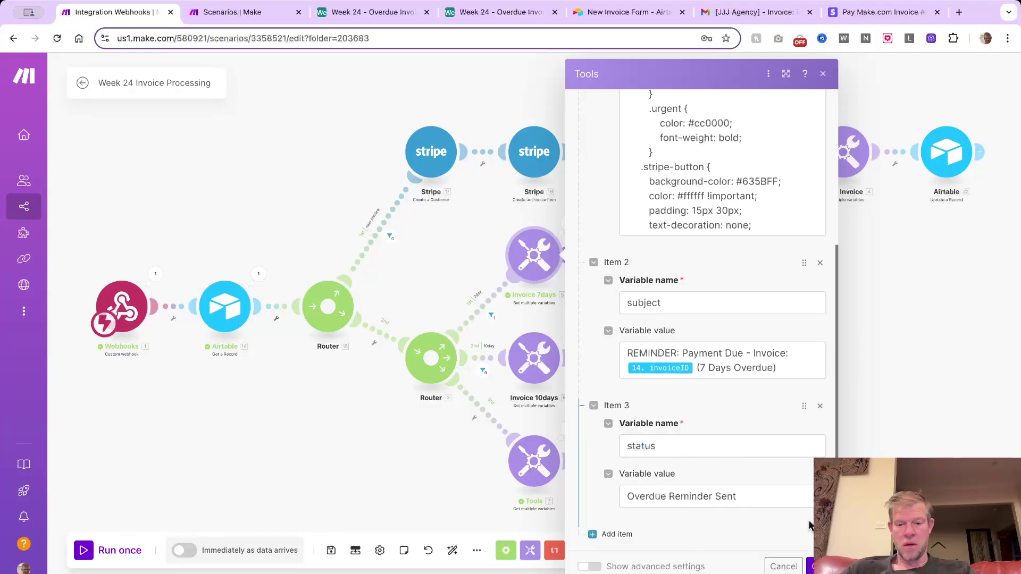
left_click(783, 566)
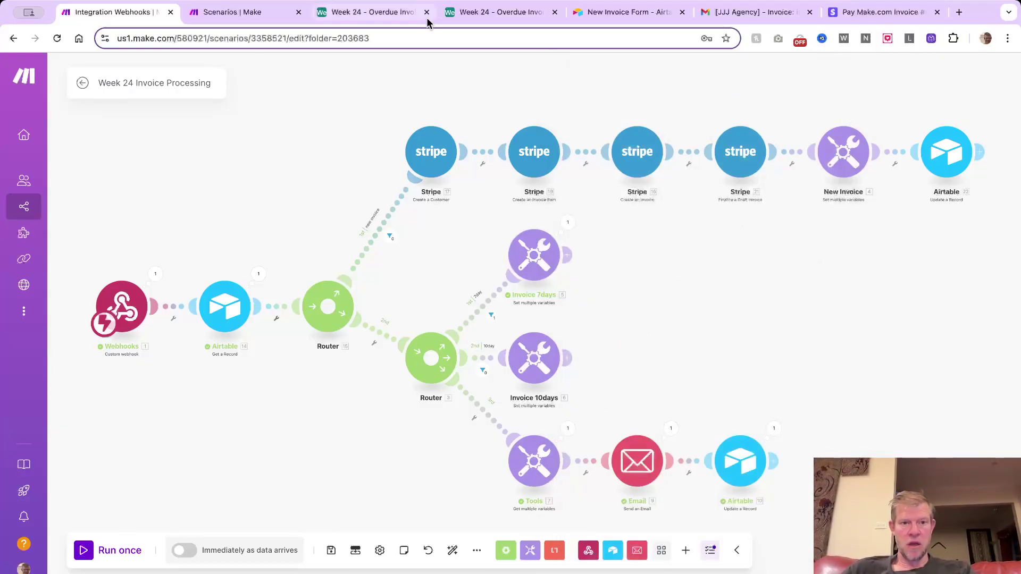
Verify inv-2024-11-5 shows Status Overdue and processStatus Overdue Reminder Sent
left_click(388, 15)
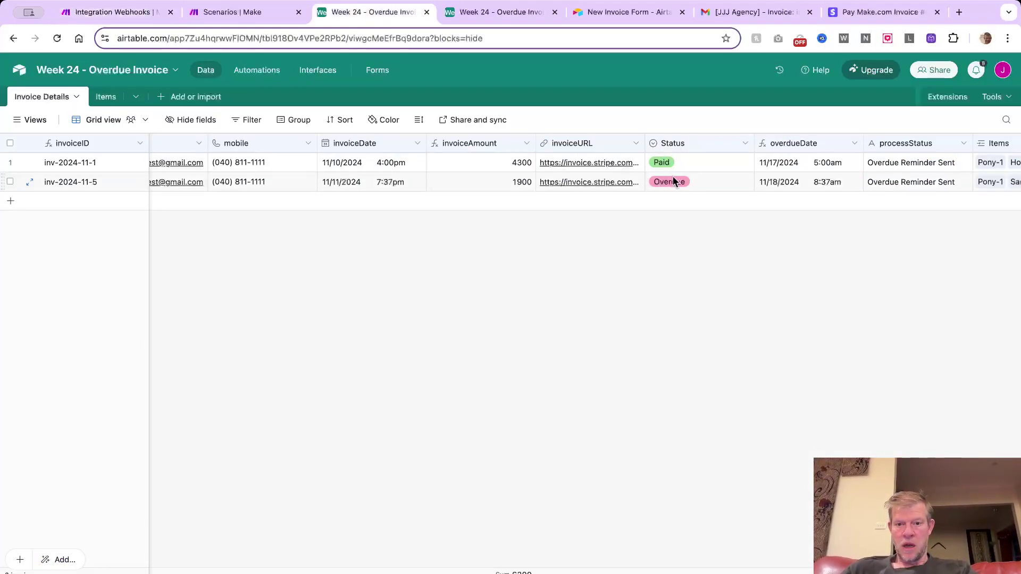
scroll(672, 177, "right", 5)
scroll(742, 193, "left", 10)
scroll(757, 189, "right", 5)
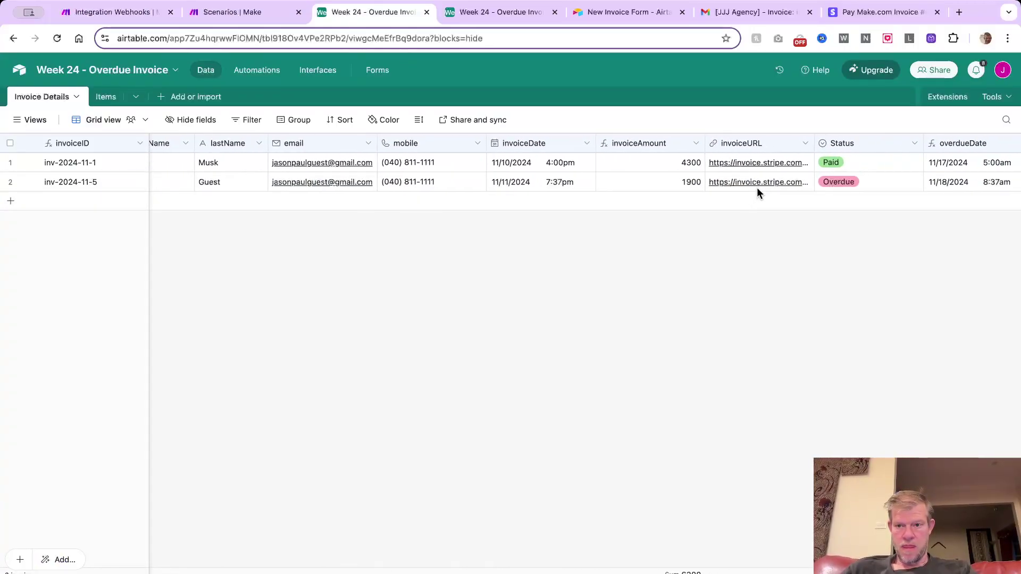
scroll(757, 193, "right", 1)
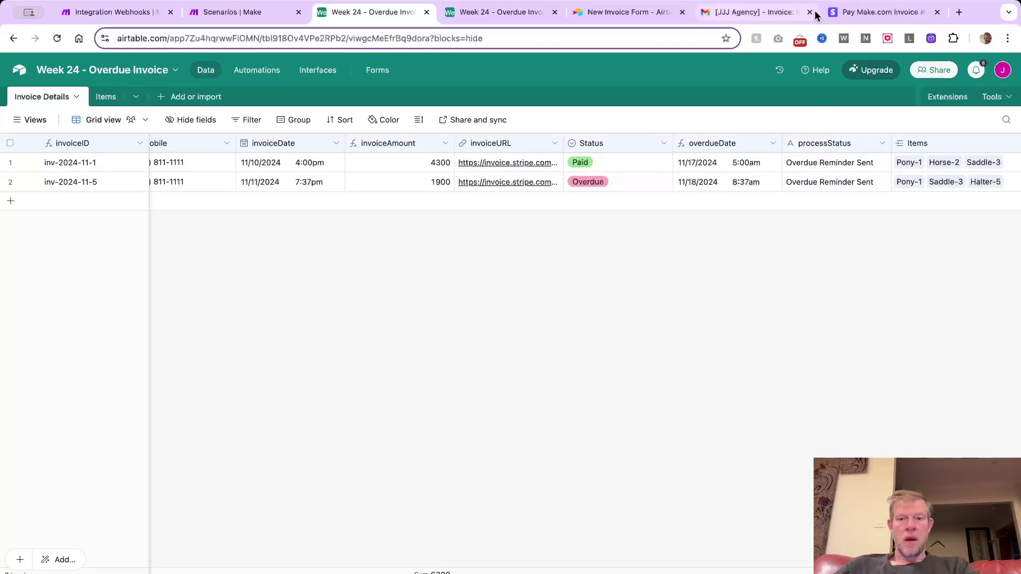
left_click(760, 18)
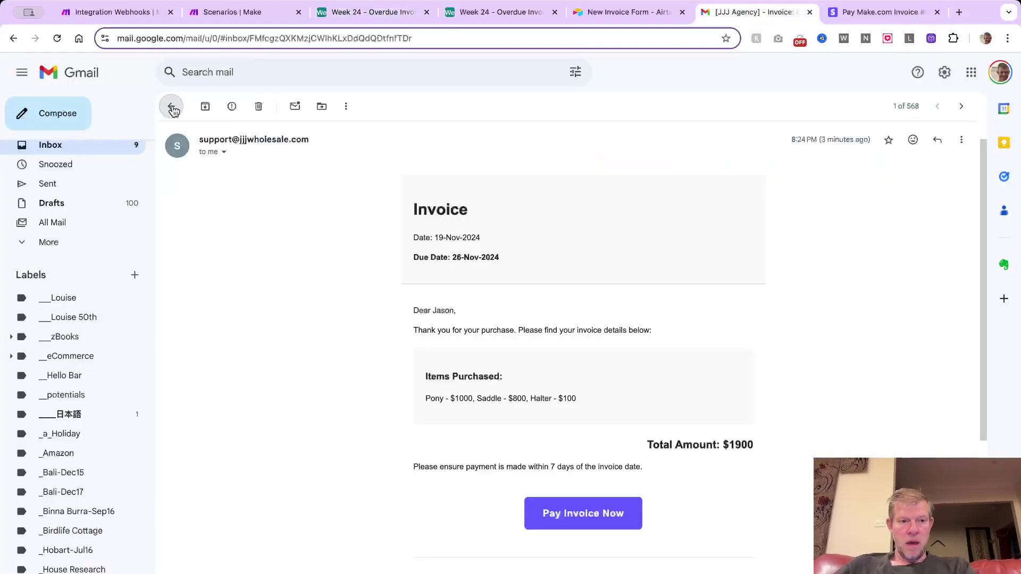
Open the new REMINDER: Payment Due email and follow its link to the Stripe payment page
left_click(171, 107)
left_click(485, 134)
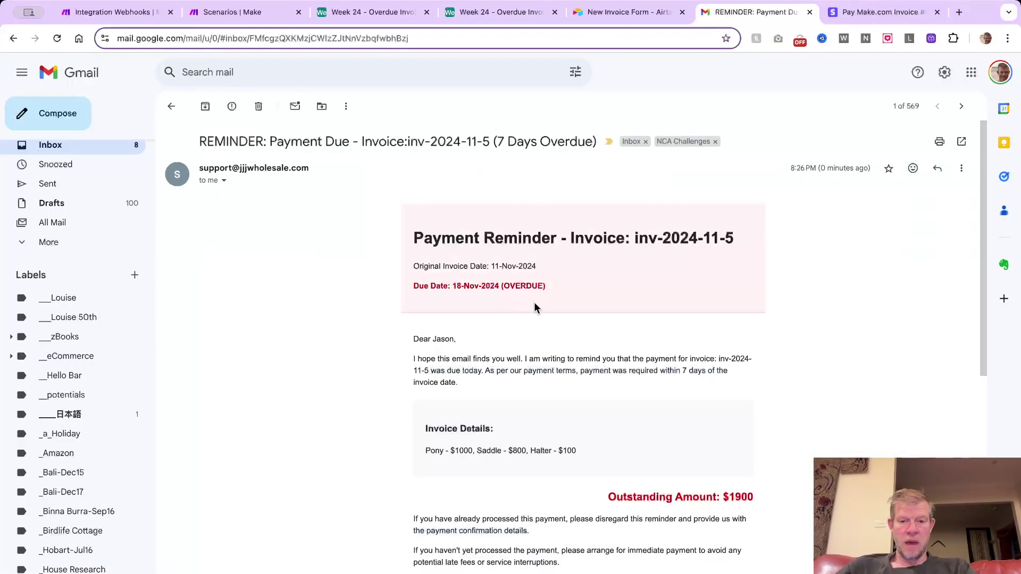
scroll(531, 308, "down", 3)
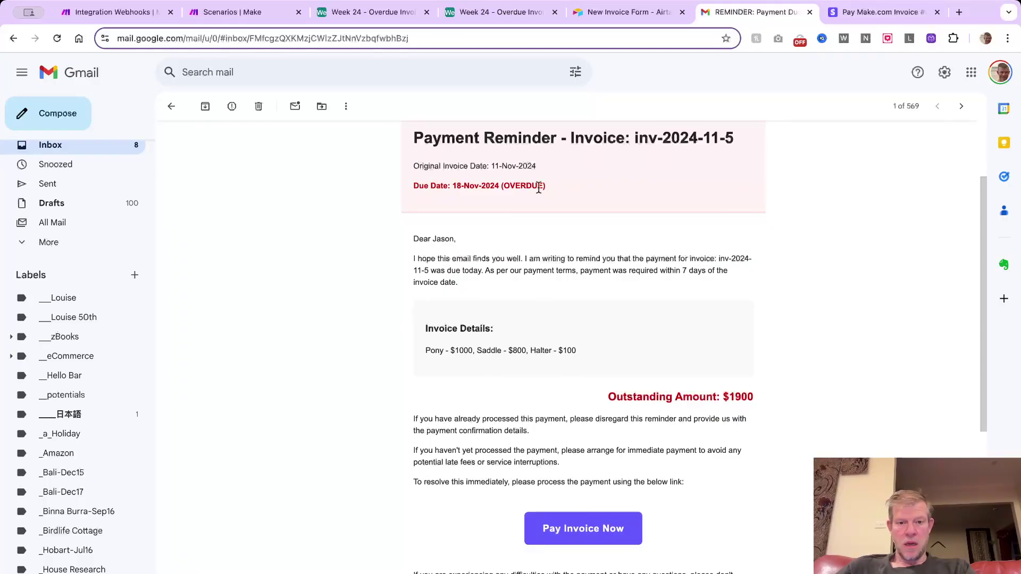
scroll(500, 197, "down", 2)
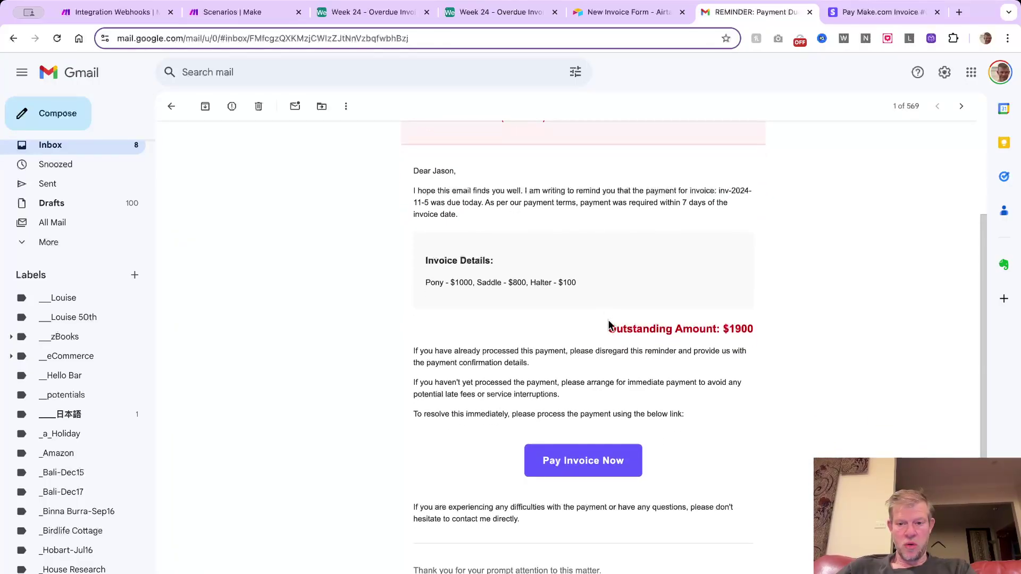
left_click(594, 469)
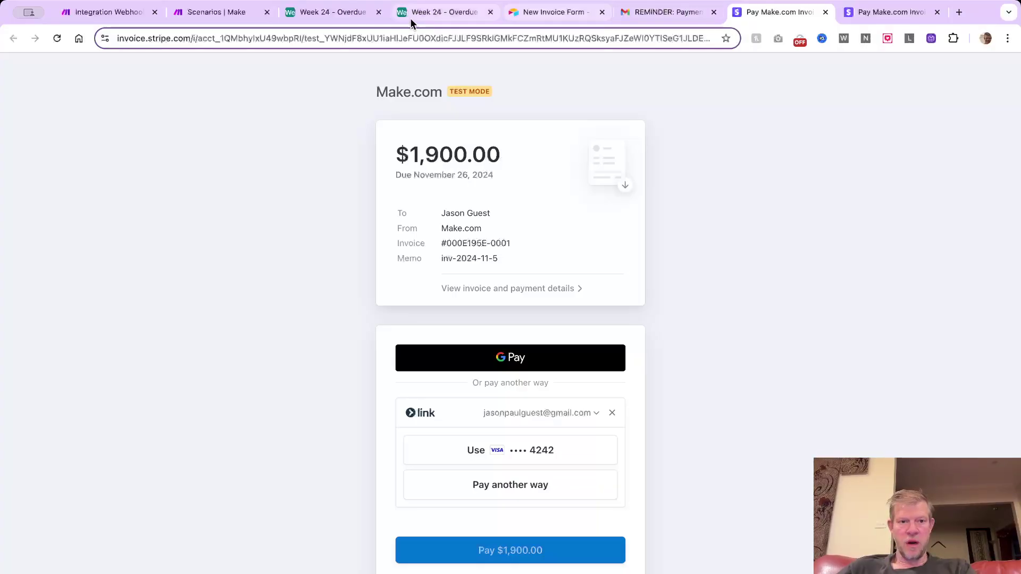
Run the Week 24 Invoice Processing scenario once, then view the Airtable Invoice Details table
left_click(128, 18)
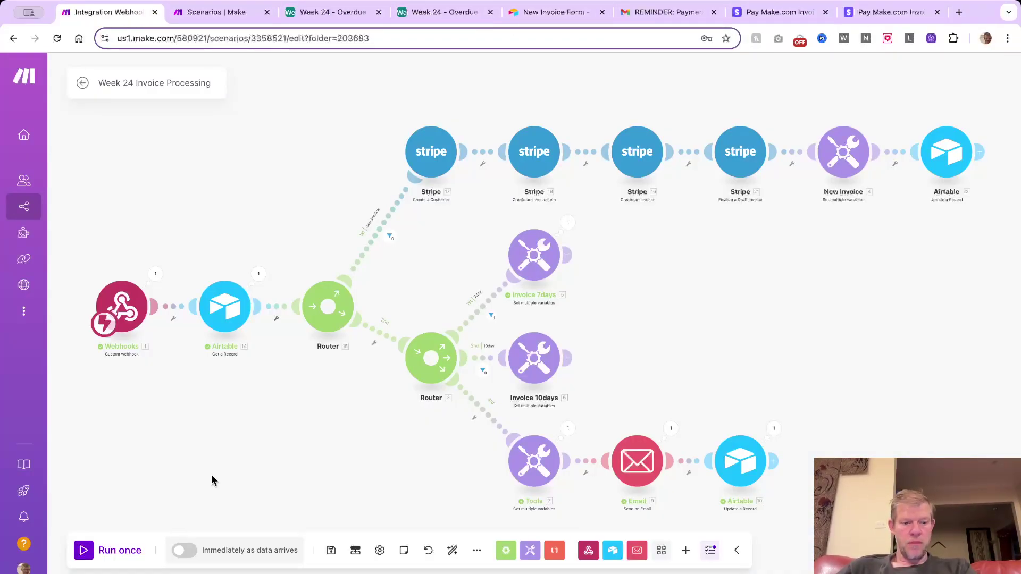
left_click(129, 550)
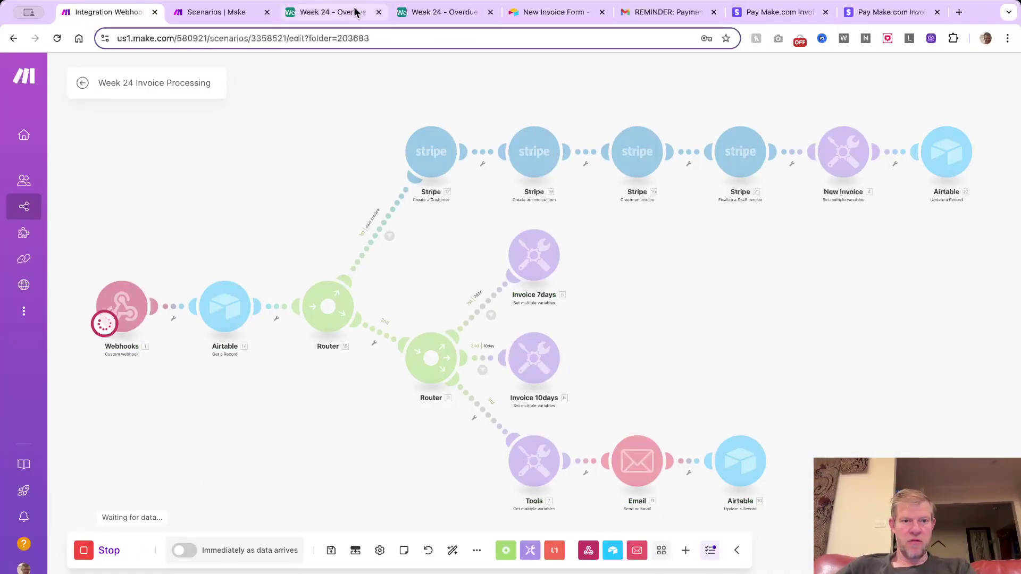
left_click(332, 12)
scroll(481, 196, "left", 5)
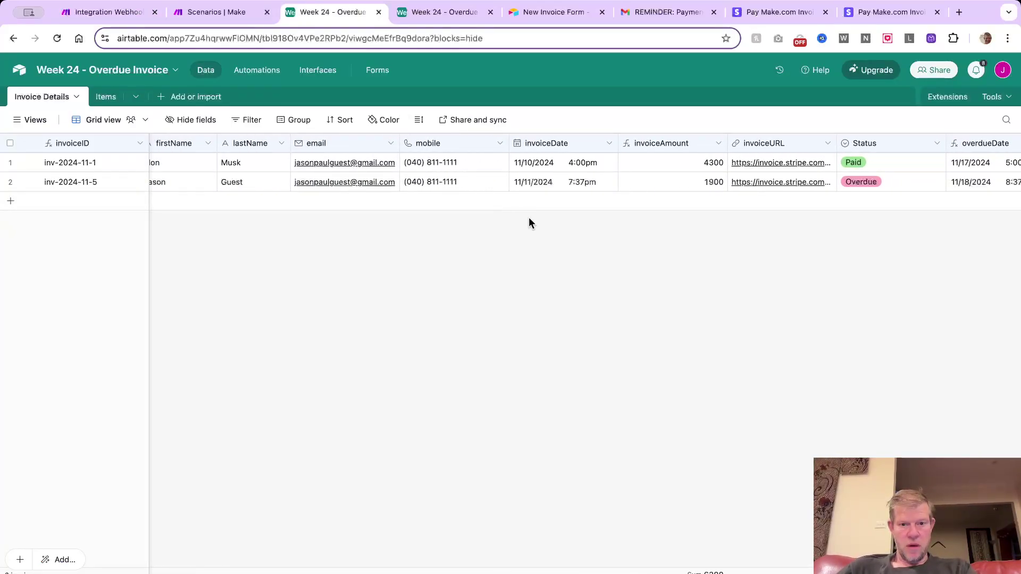
Change inv-2024-11-5's invoice date to 11/7/2024, making it 10 days overdue, then return to Make
left_click(547, 187)
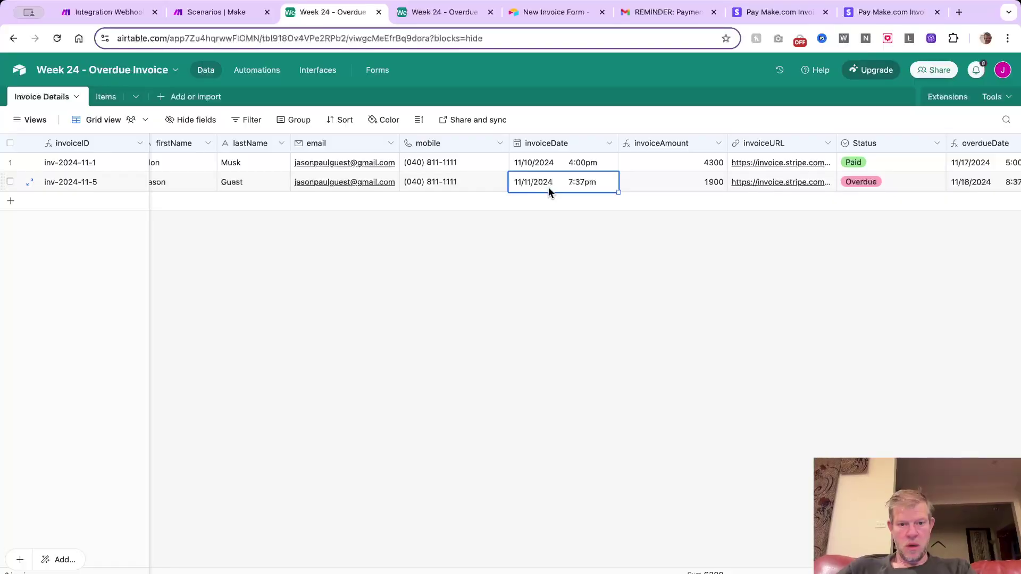
left_click(521, 181)
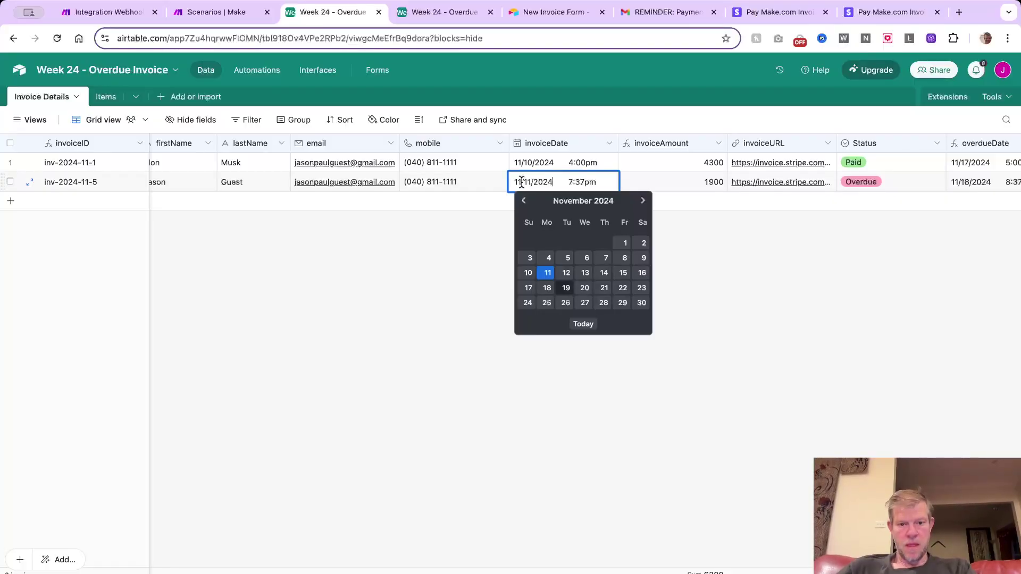
left_click(606, 258)
scroll(652, 221, "right", 5)
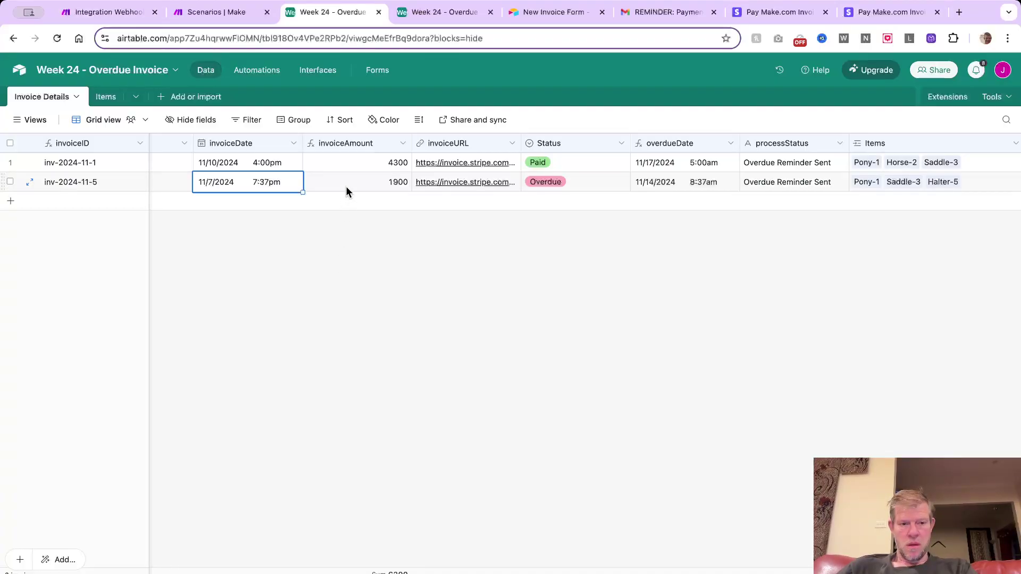
scroll(349, 187, "left", 3)
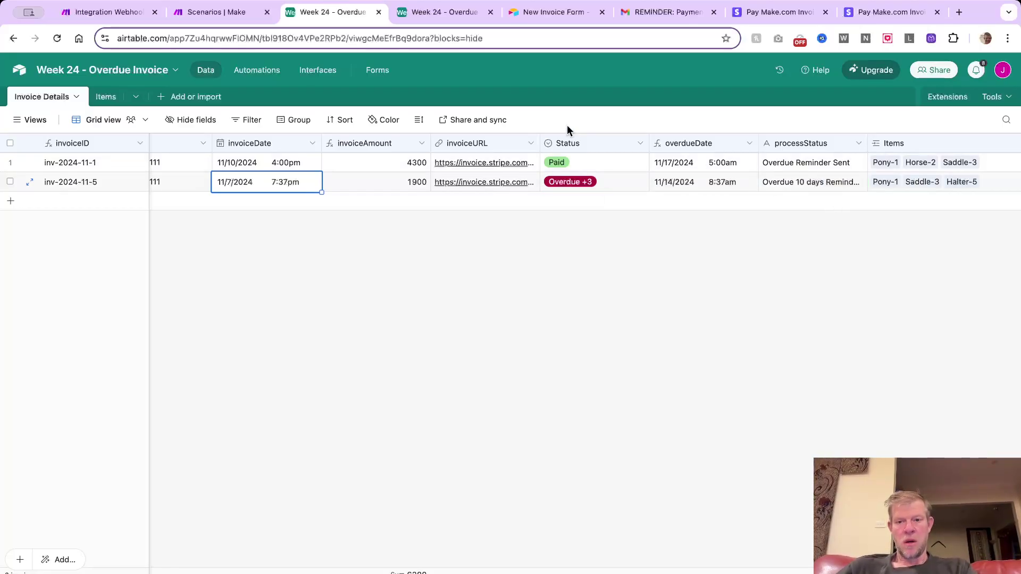
left_click(118, 13)
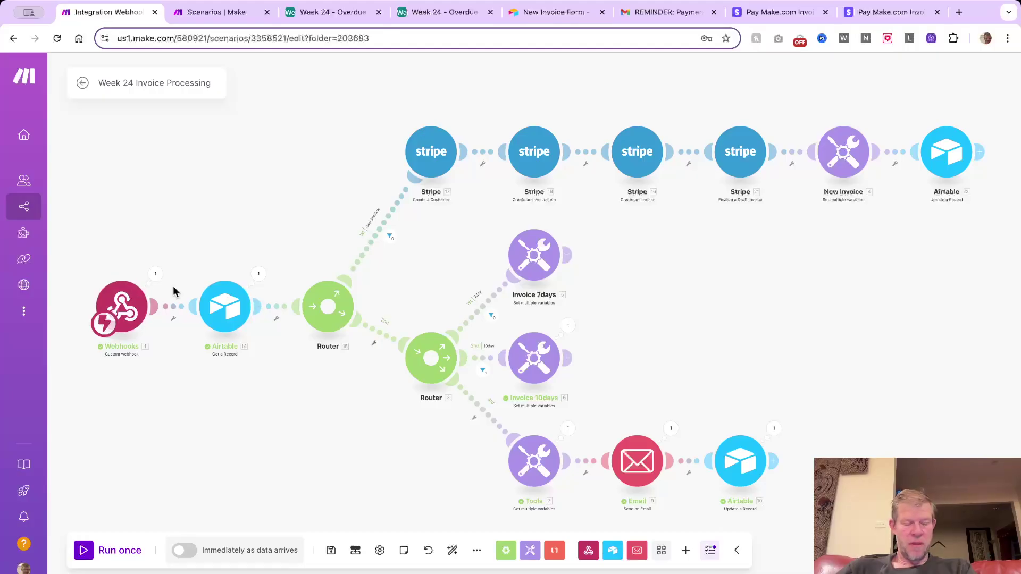
left_click(155, 273)
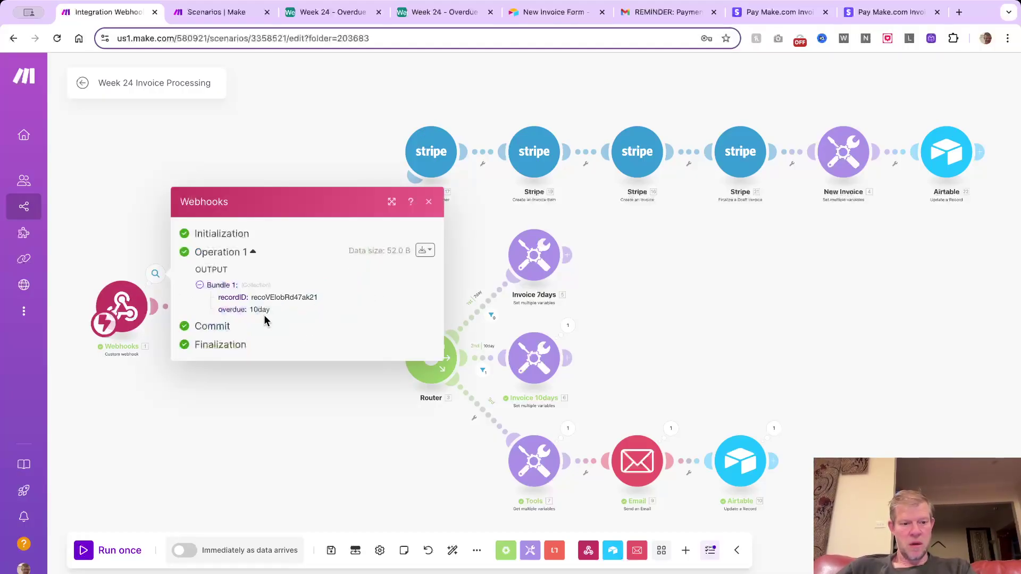
left_click(257, 401)
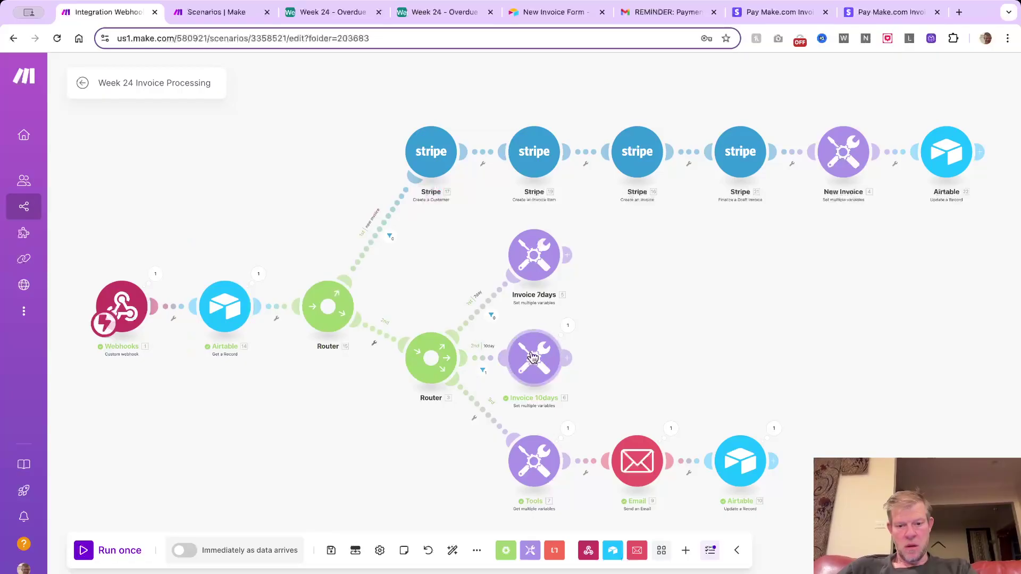
left_click(538, 356)
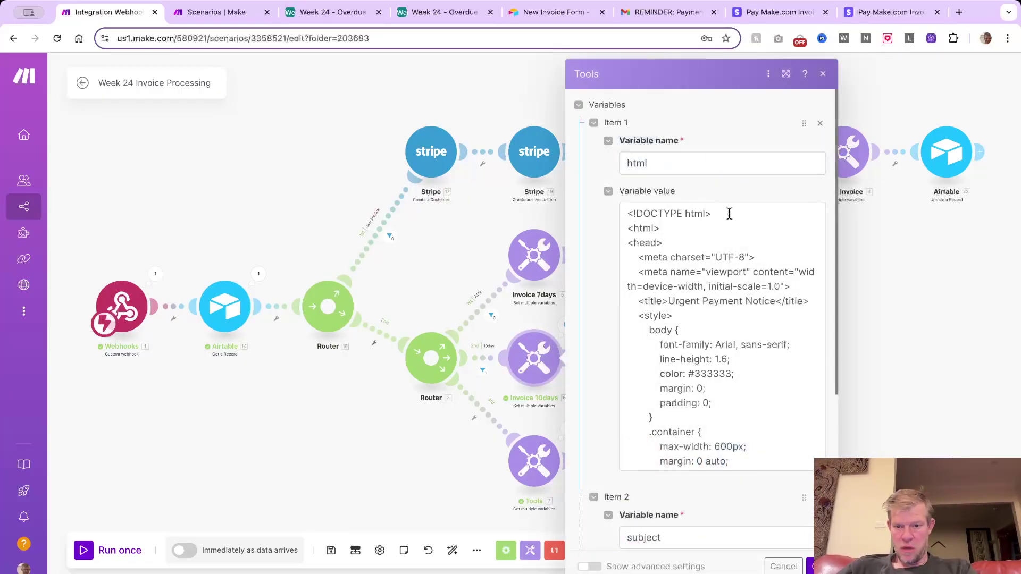
scroll(729, 214, "down", 6)
scroll(608, 296, "down", 4)
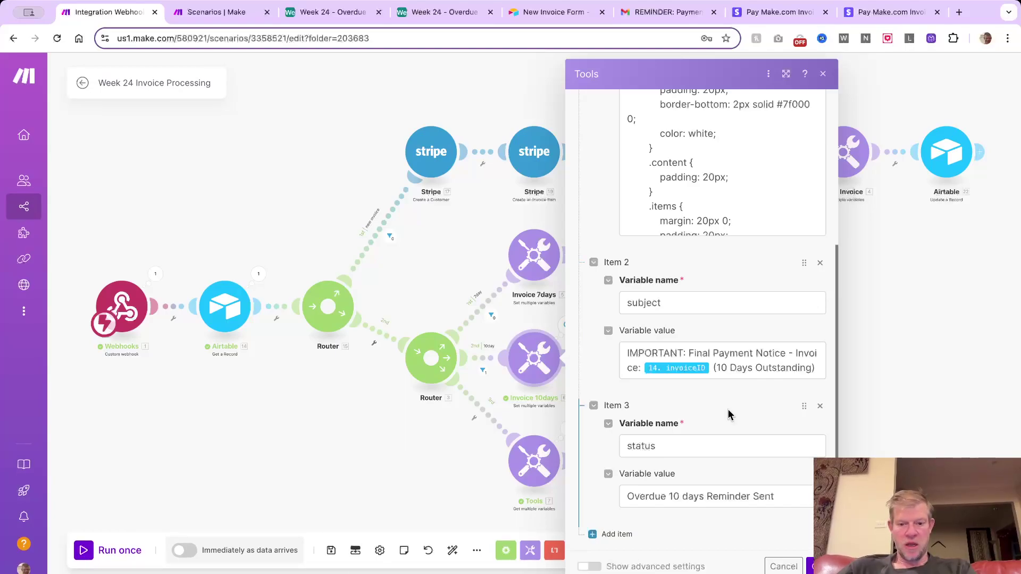
left_click(778, 567)
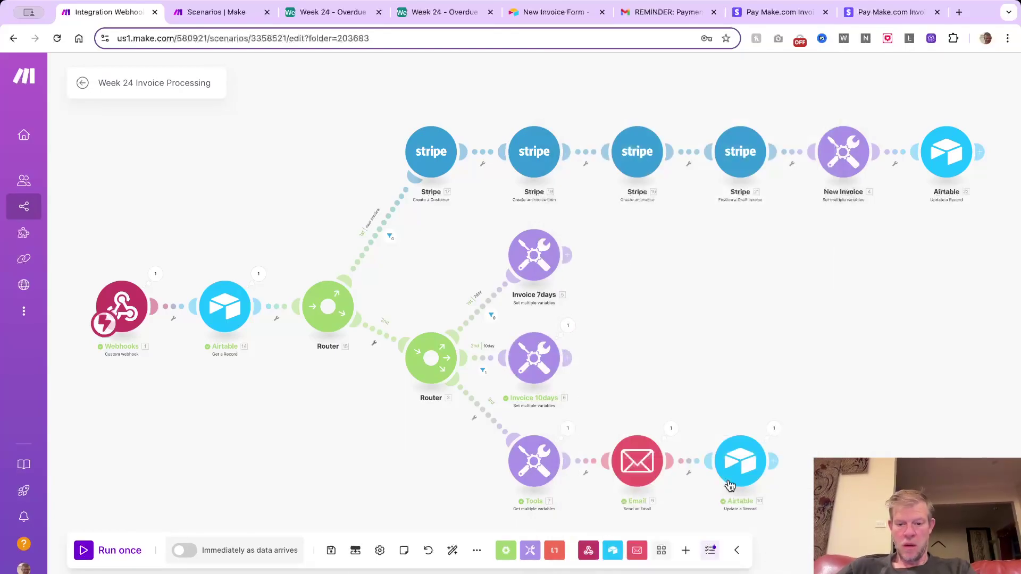
scroll(484, 419, "down", 1)
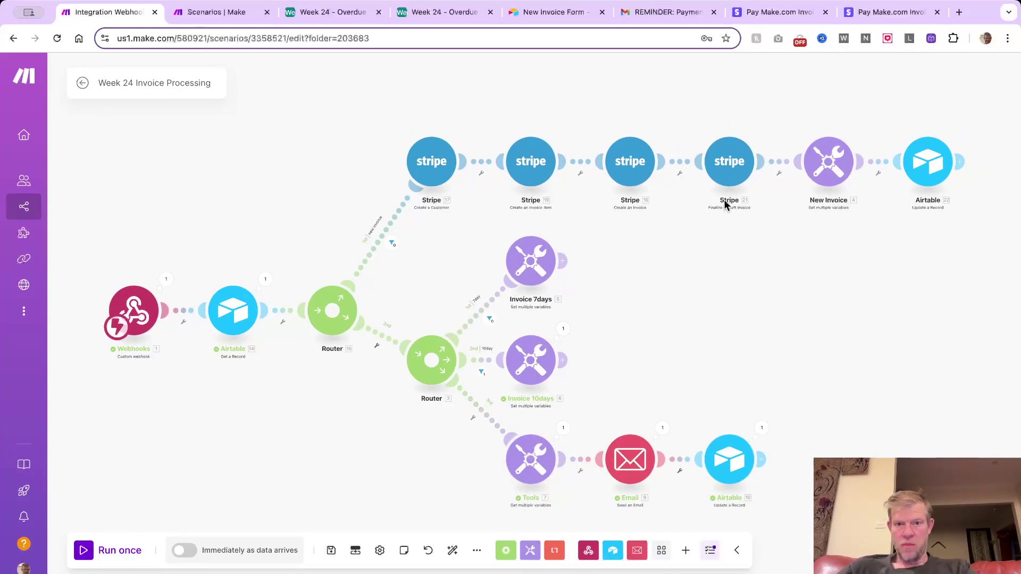
Read the 'IMPORTANT: Final Payment Notice' email for inv-2024-11-5 and follow Pay Invoice Now to Stripe
left_click(649, 15)
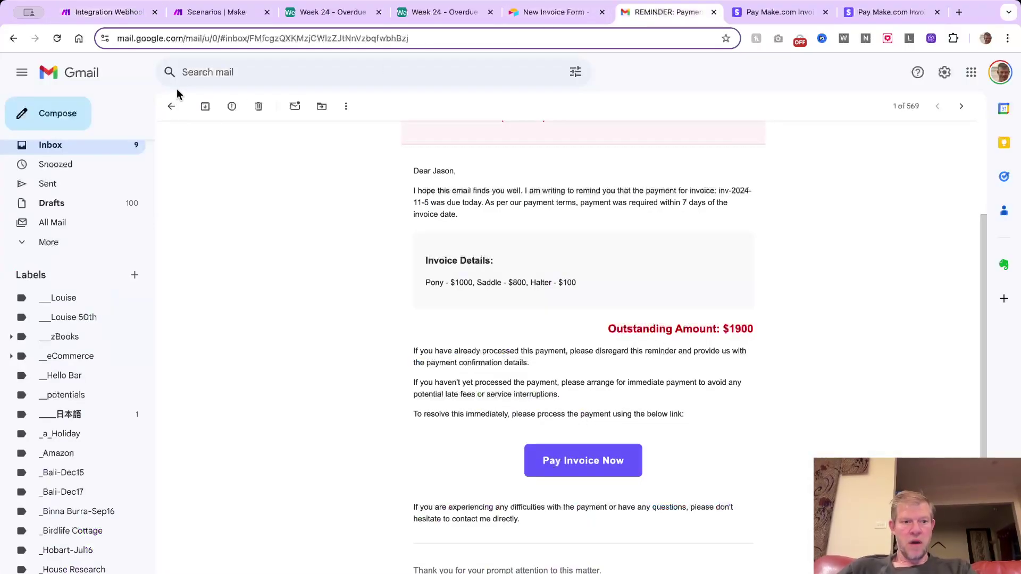
left_click(171, 106)
left_click(483, 135)
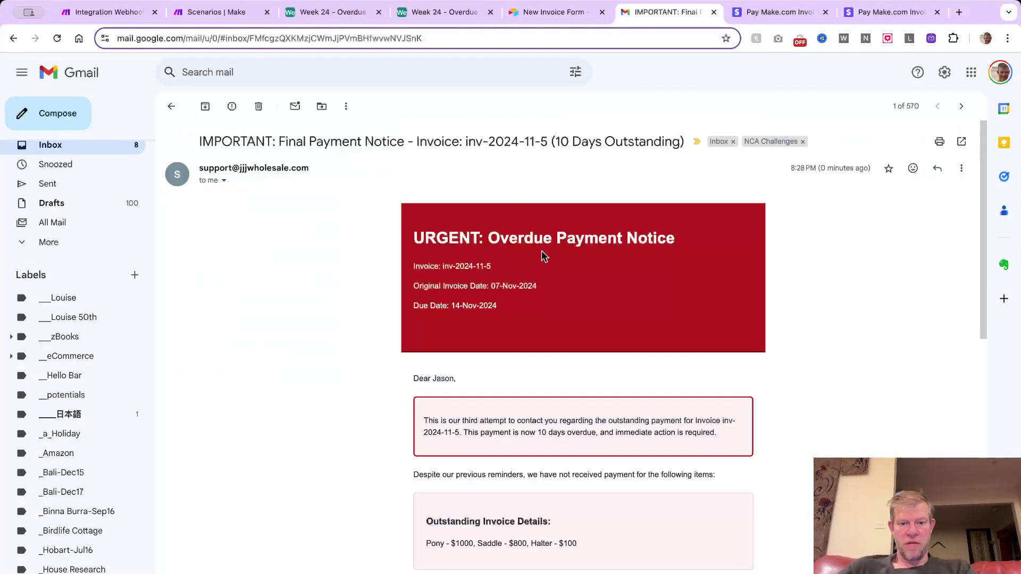
scroll(543, 255, "down", 2)
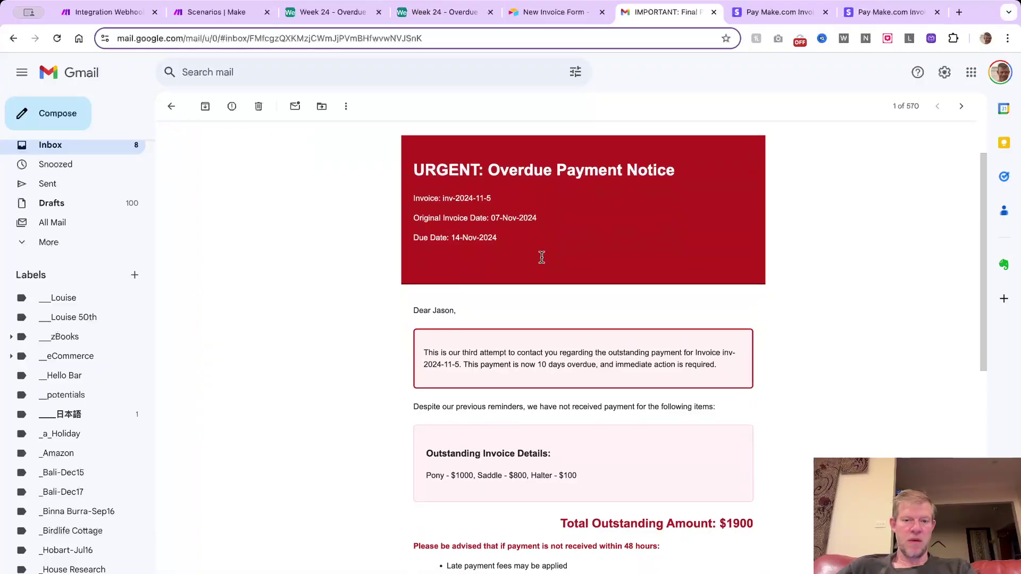
scroll(541, 258, "down", 5)
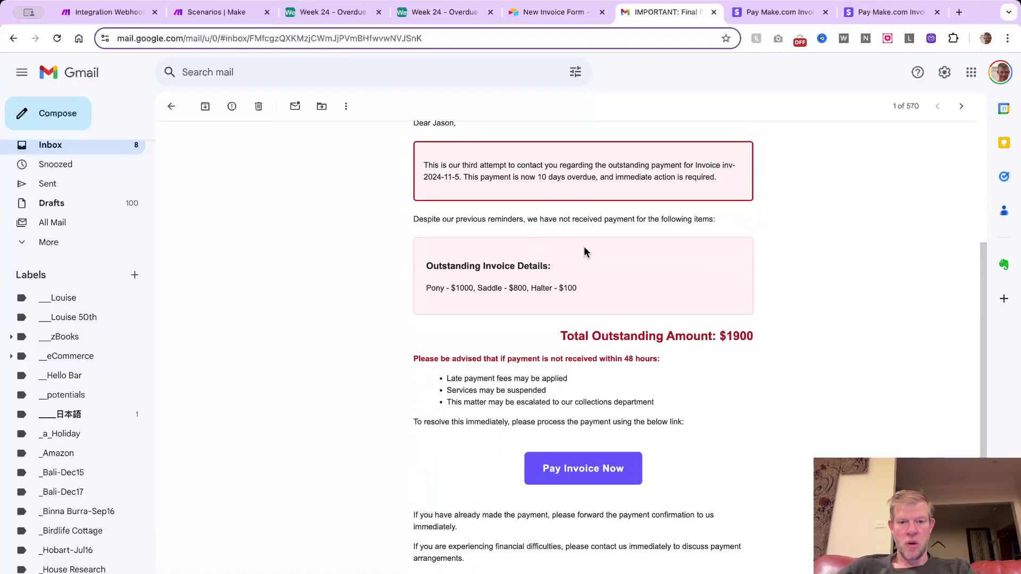
scroll(585, 247, "down", 2)
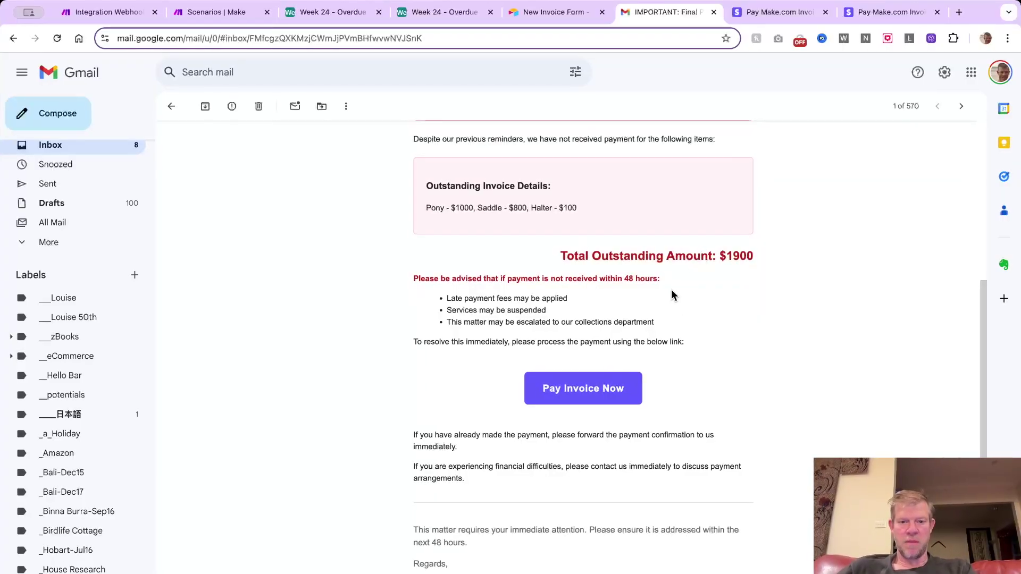
scroll(671, 292, "up", 2)
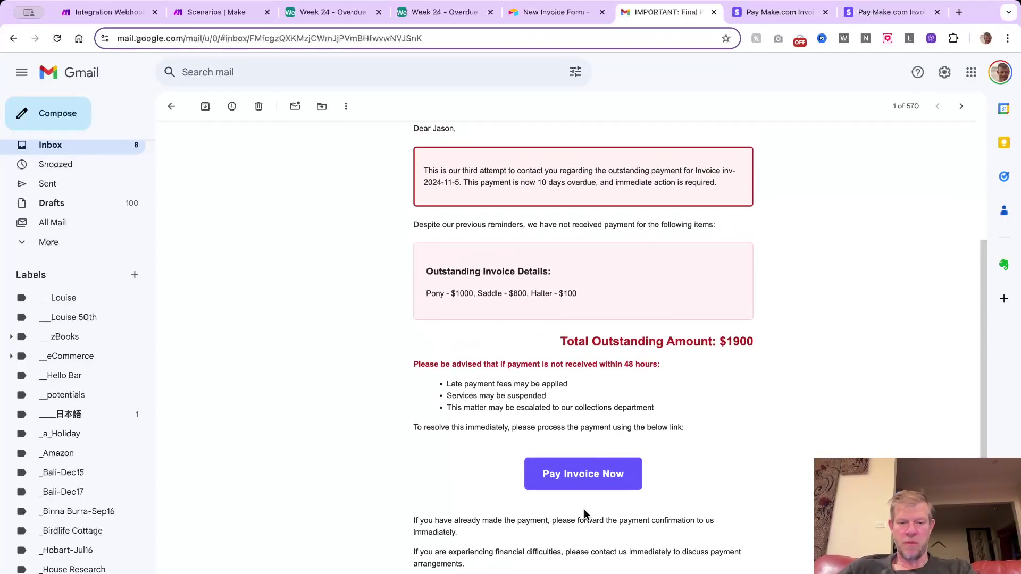
left_click(596, 470)
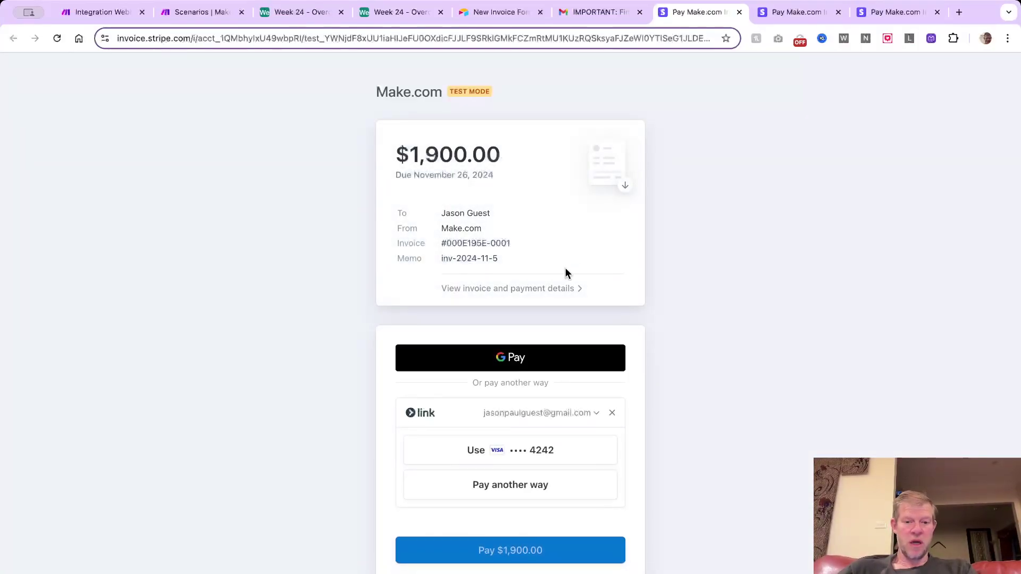
Pay the $1,900.00 Stripe invoice, then bring up Make's Week 24 - invoice paid scenario
scroll(537, 356, "down", 2)
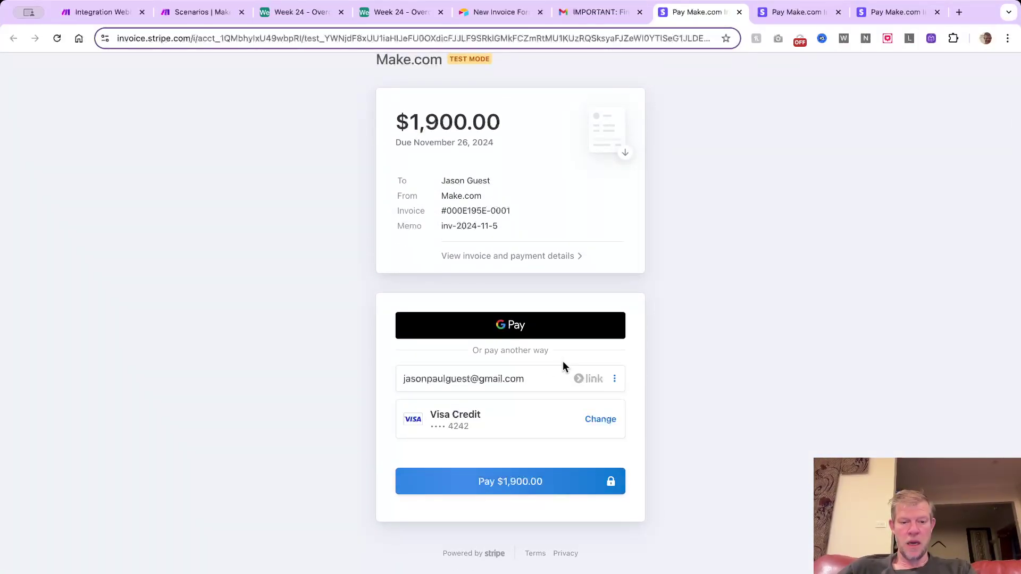
left_click(523, 480)
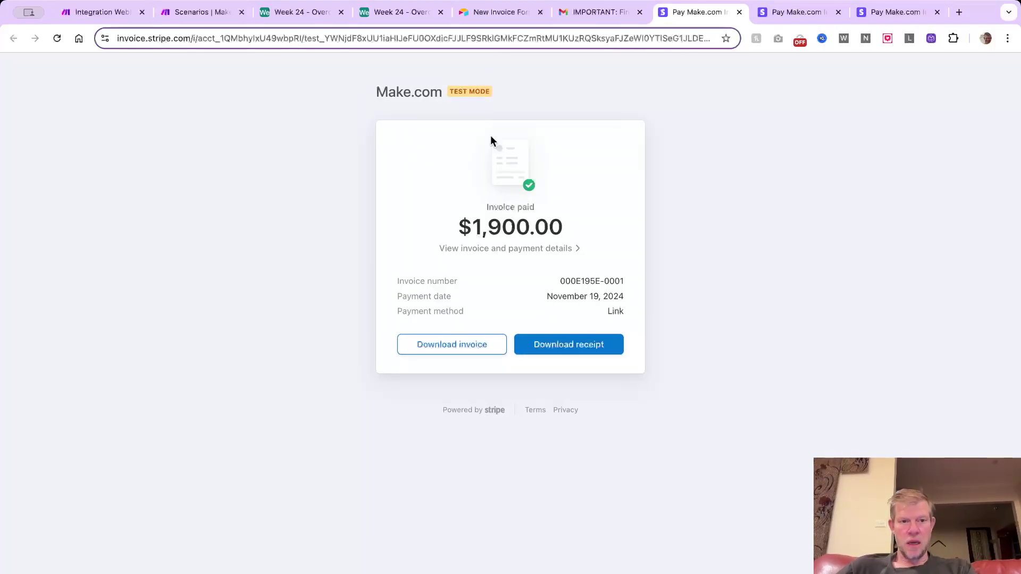
left_click(202, 12)
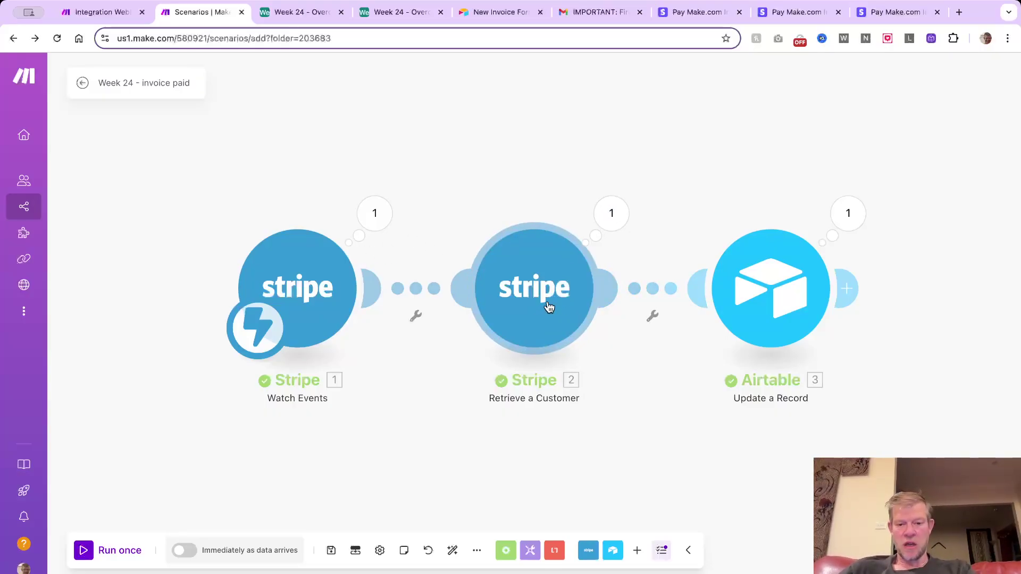
Check that the Airtable Update a Record module sets Status to Paid, then view the Invoice Details table
left_click(787, 289)
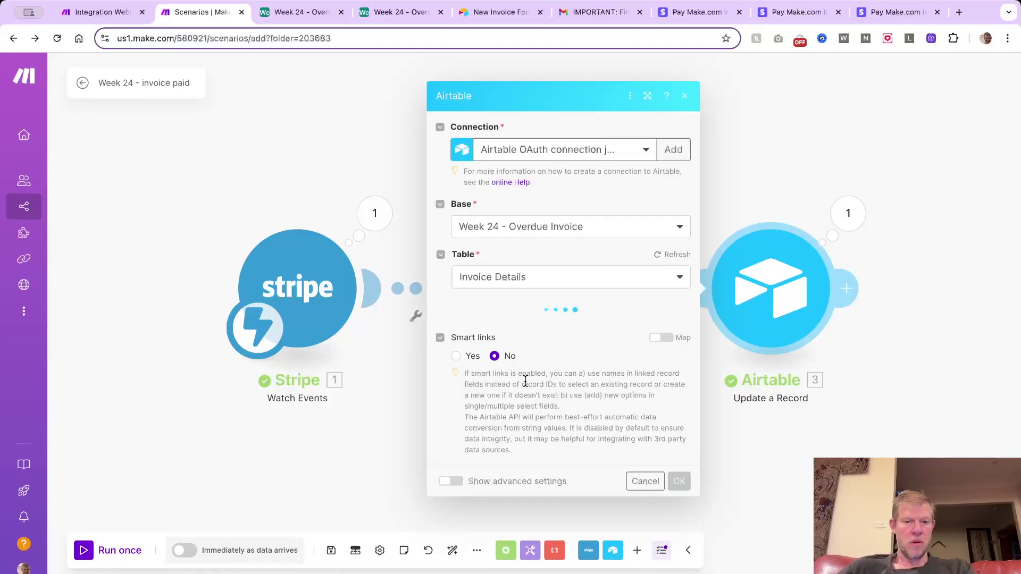
scroll(553, 330, "down", 4)
scroll(553, 330, "down", 3)
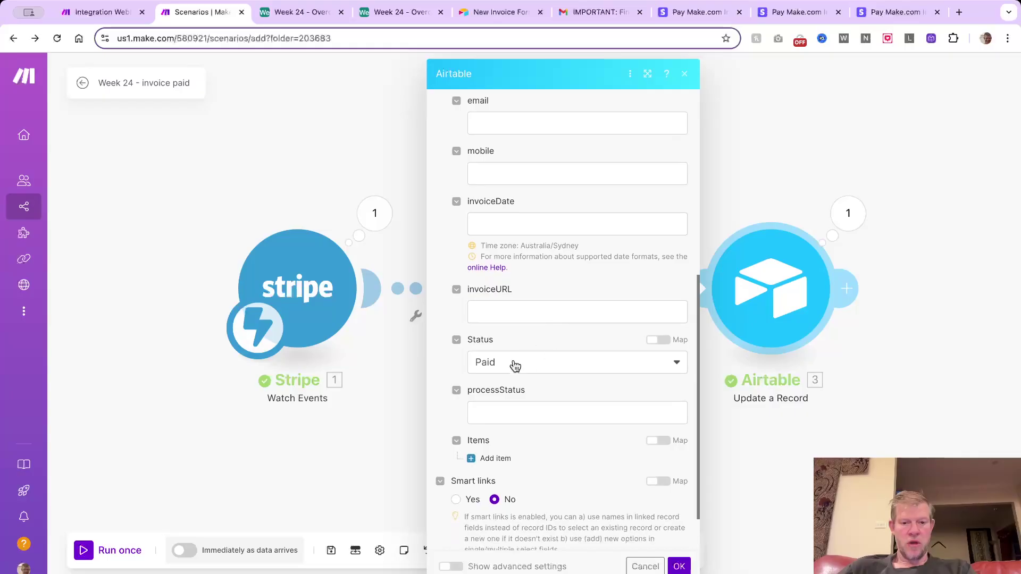
left_click(317, 18)
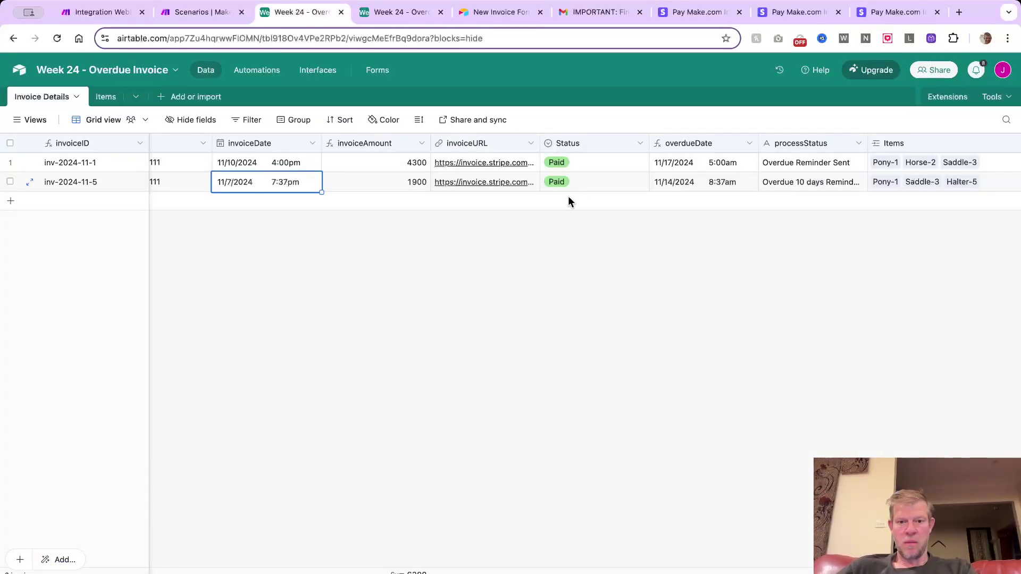